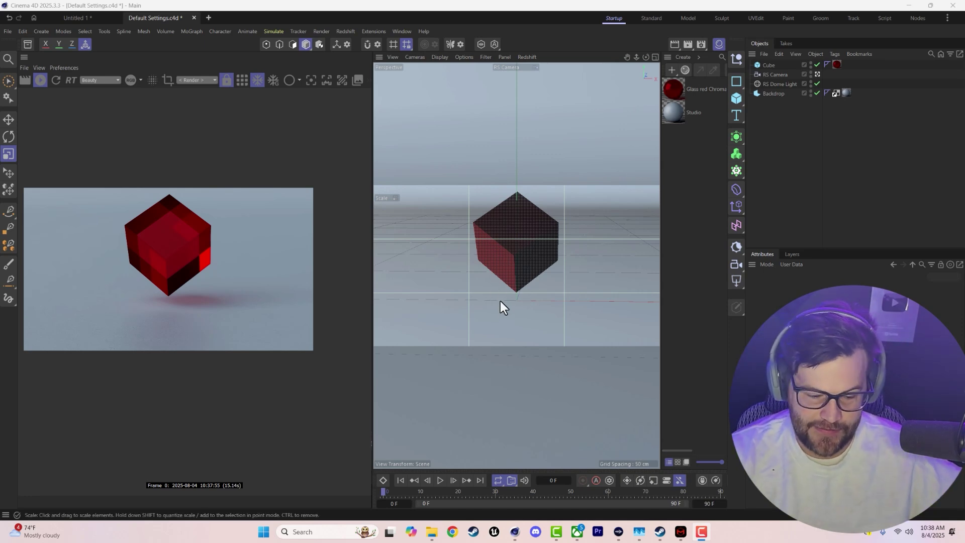
Step: Save the current scene as the default scene and open a new scene based on it
{"action": "left_click_drag", "start_coordinate": [500, 301], "coordinate": [506, 300]}
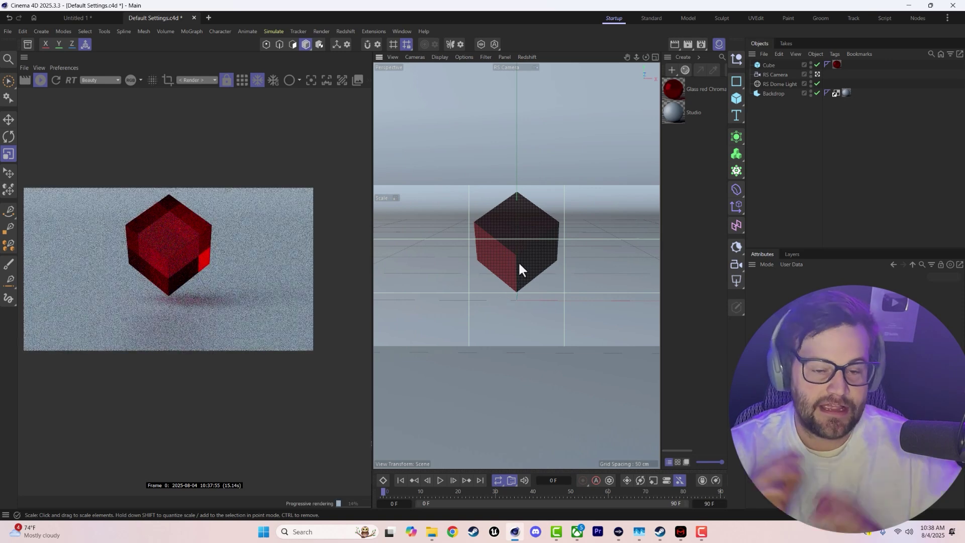
{"action": "left_click", "coordinate": [401, 32]}
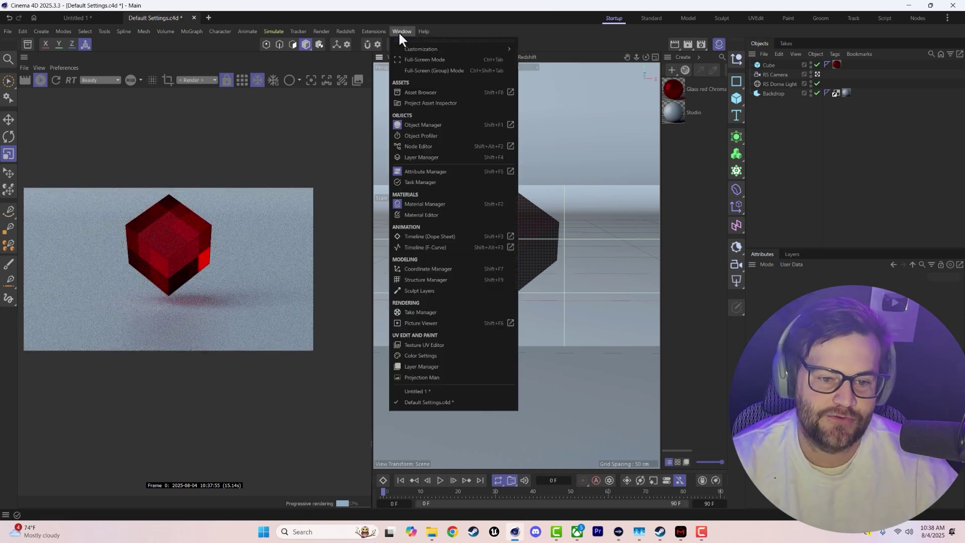
{"action": "mouse_move", "coordinate": [424, 50]}
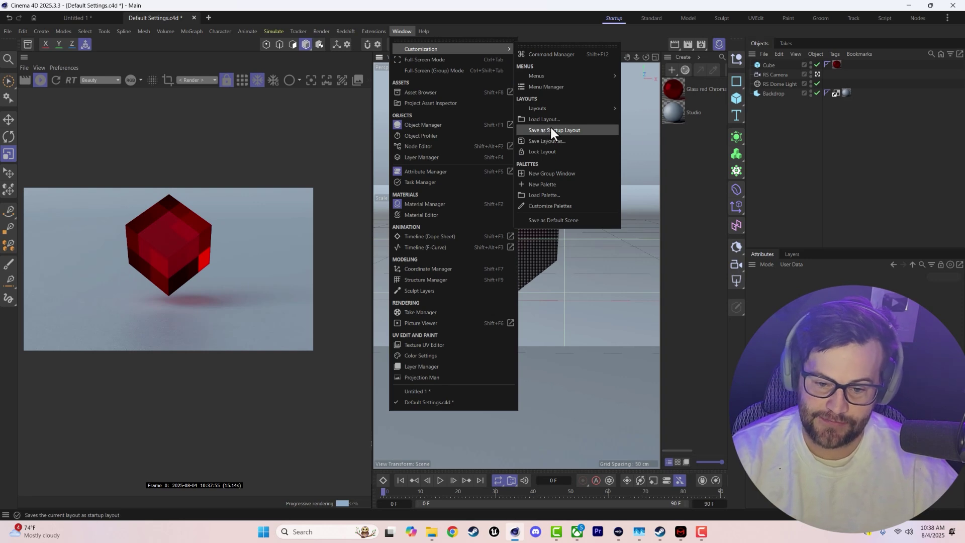
{"action": "left_click", "coordinate": [408, 32]}
{"action": "left_click", "coordinate": [409, 31]}
{"action": "mouse_move", "coordinate": [412, 49]}
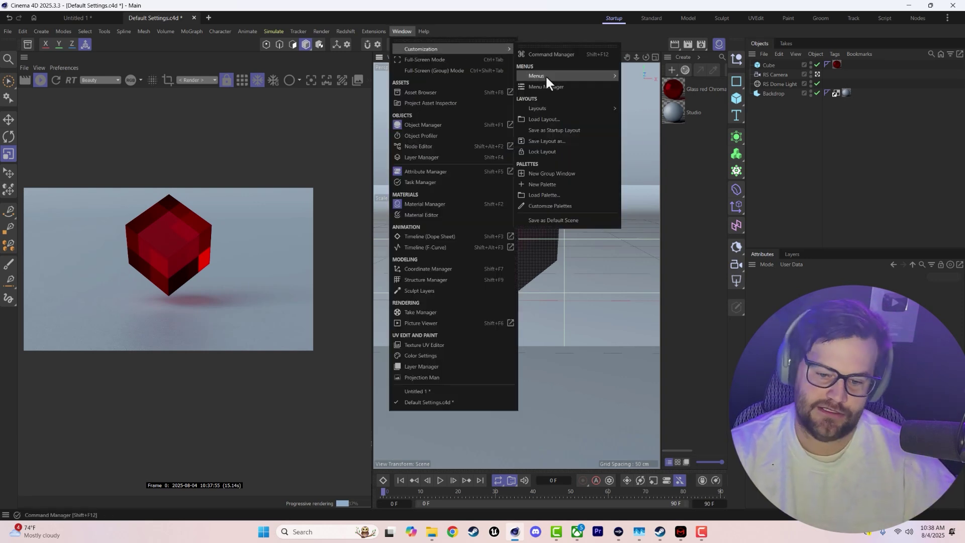
{"action": "left_click", "coordinate": [545, 222]}
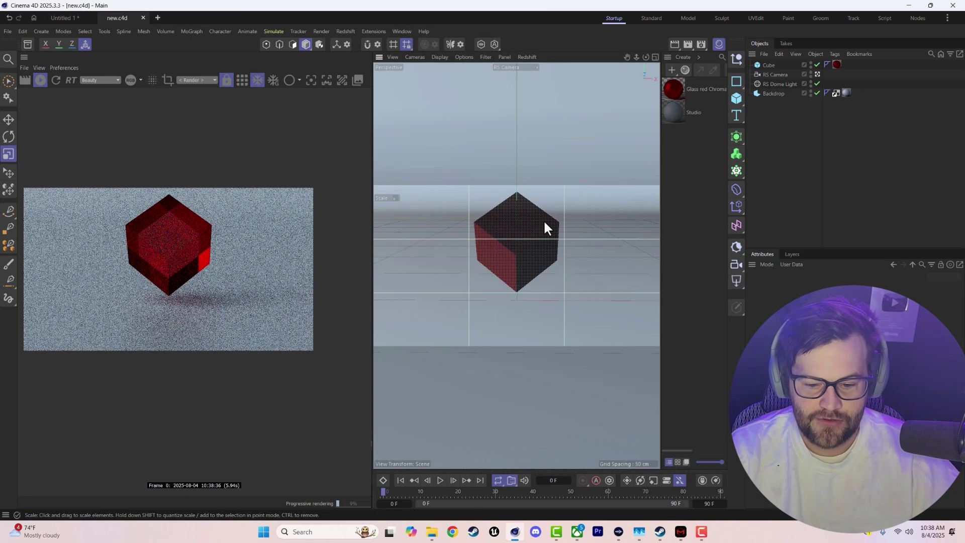
{"action": "left_click", "coordinate": [157, 18]}
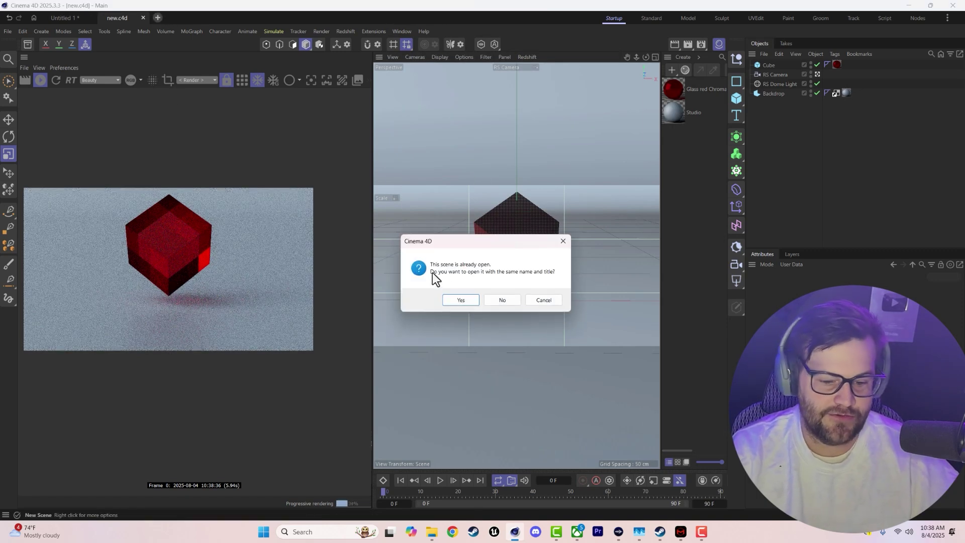
{"action": "left_click", "coordinate": [472, 302]}
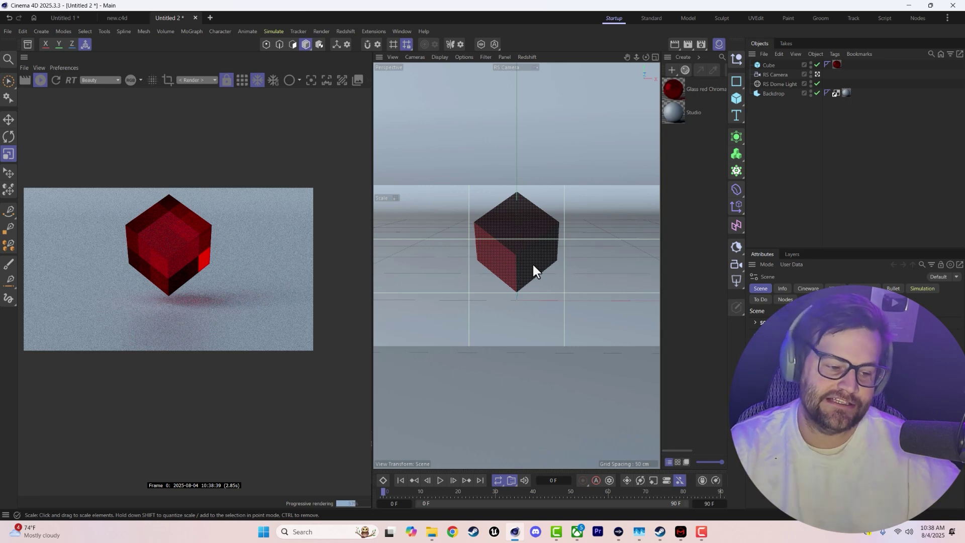
Step: Open the render settings and switch the Redshift options to Basic mode
{"action": "left_click", "coordinate": [703, 43]}
{"action": "left_click_drag", "start_coordinate": [725, 35], "coordinate": [490, 34]}
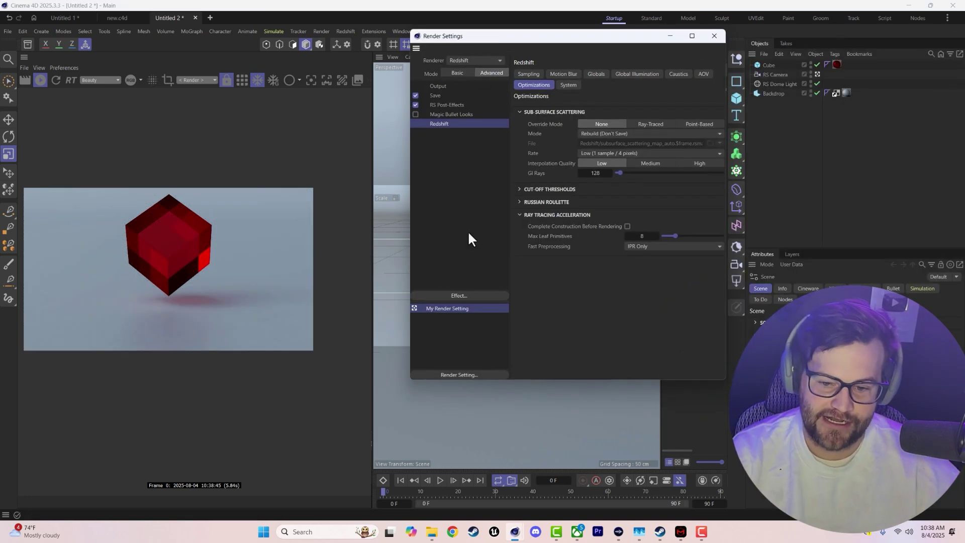
{"action": "left_click", "coordinate": [457, 73]}
{"action": "left_click_drag", "start_coordinate": [553, 38], "coordinate": [801, 78]}
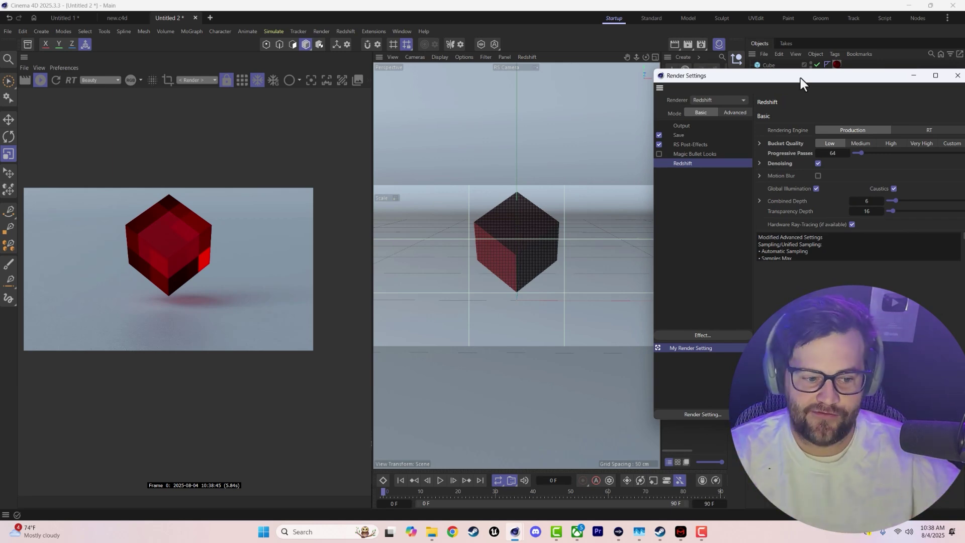
{"action": "left_click", "coordinate": [515, 266]}
{"action": "left_click_drag", "start_coordinate": [514, 270], "coordinate": [529, 251], "text": "alt"}
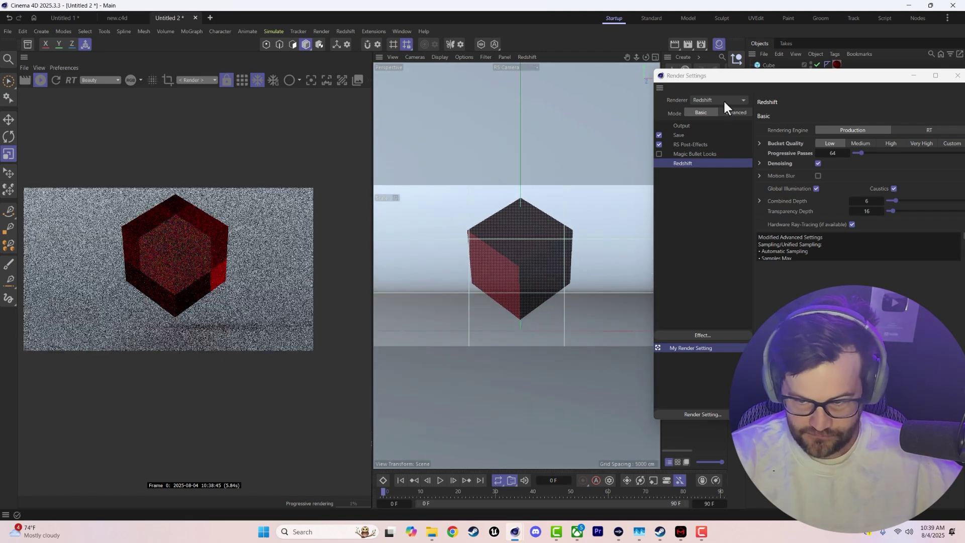
Step: Rename the render setting to "Effectron S Godtier++ Amazing" and close the render settings
{"action": "left_click_drag", "start_coordinate": [744, 73], "coordinate": [662, 63]}
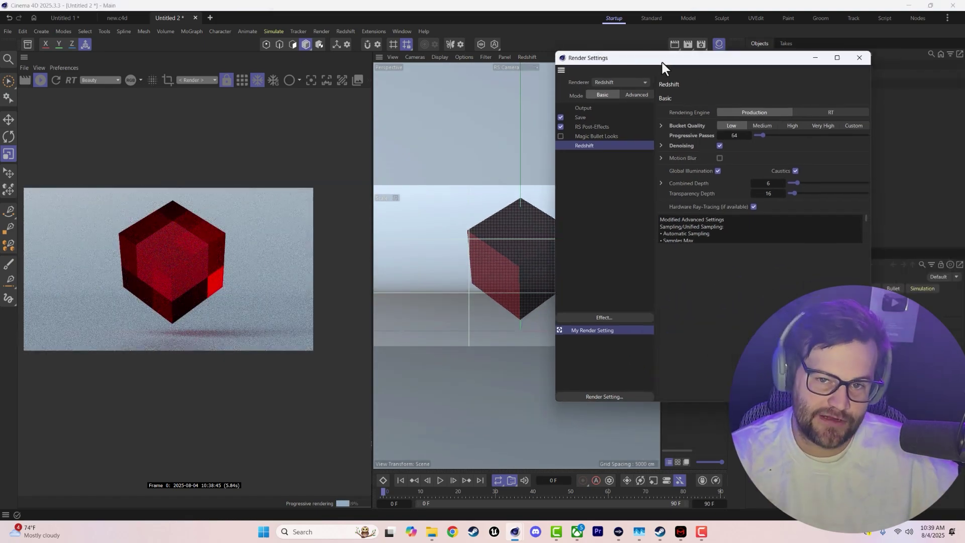
{"action": "double_click", "coordinate": [585, 330]}
{"action": "type", "text": "E"}
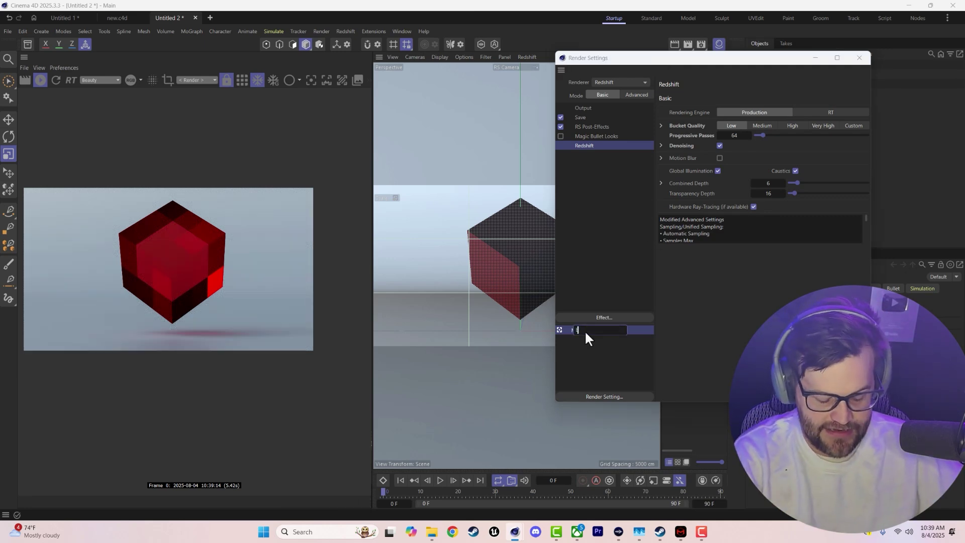
{"action": "type", "text": "ffectron"}
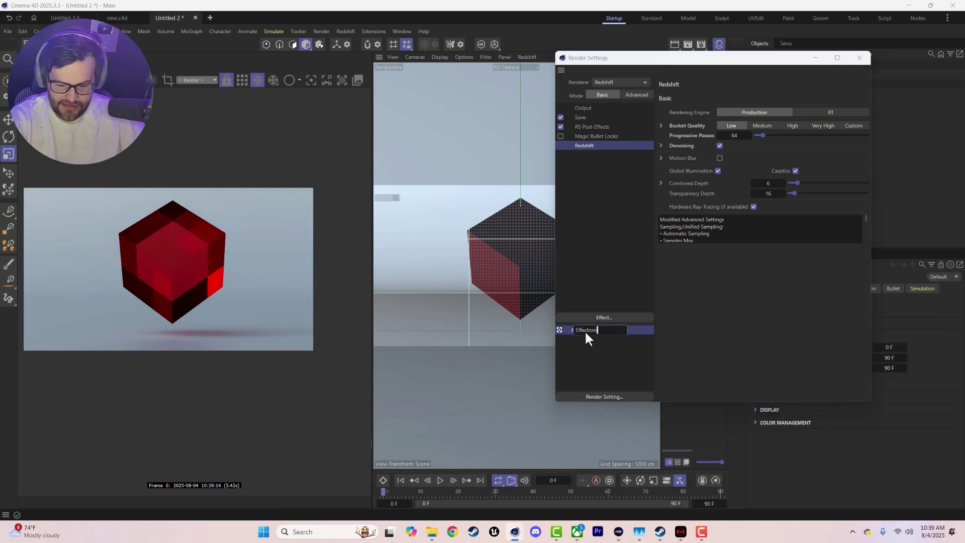
{"action": "type", "text": " S Godtier++ A"}
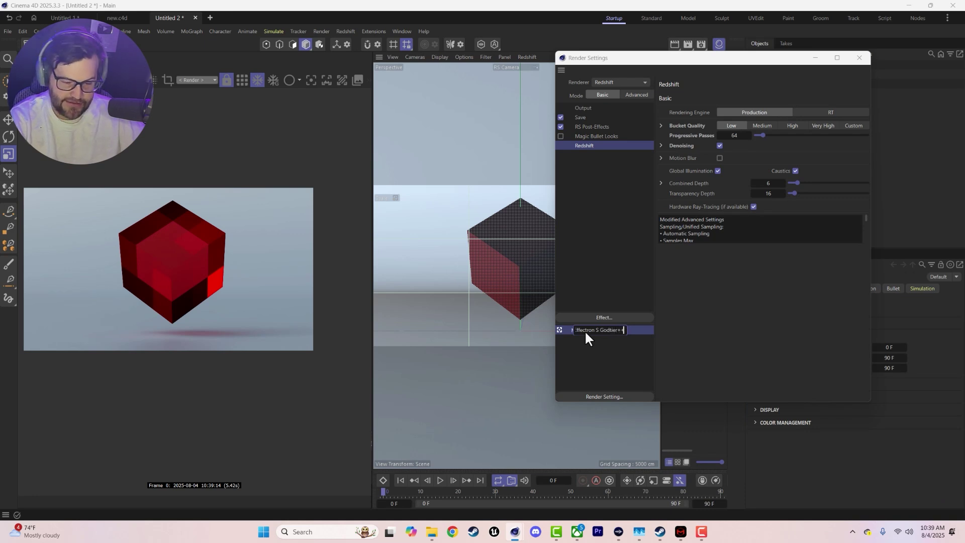
{"action": "type", "text": "aig"}
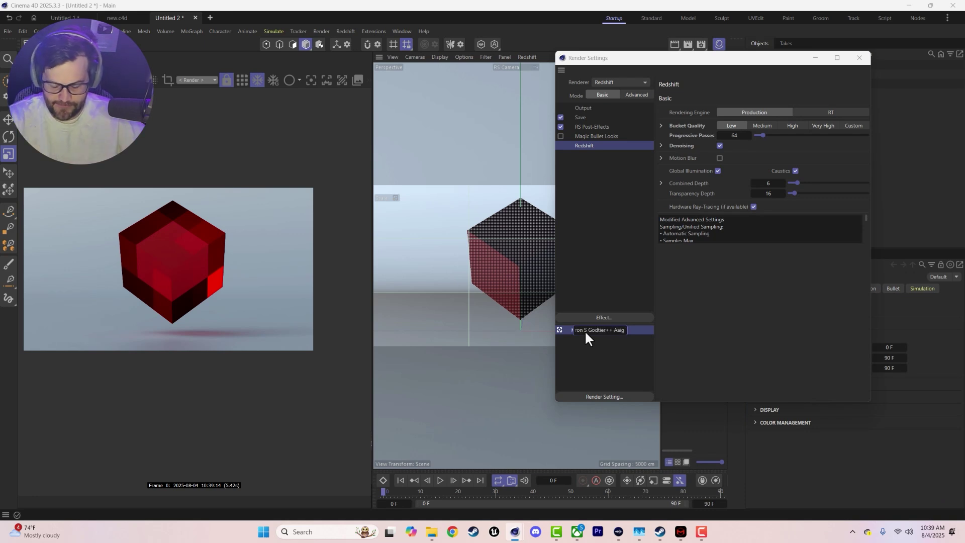
{"action": "type", "text": "mazing"}
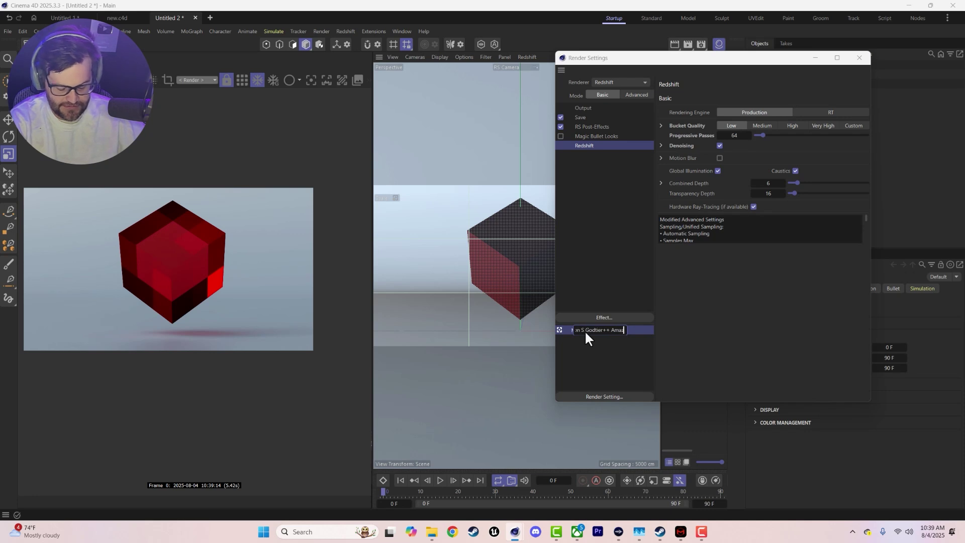
{"action": "key", "text": "Return"}
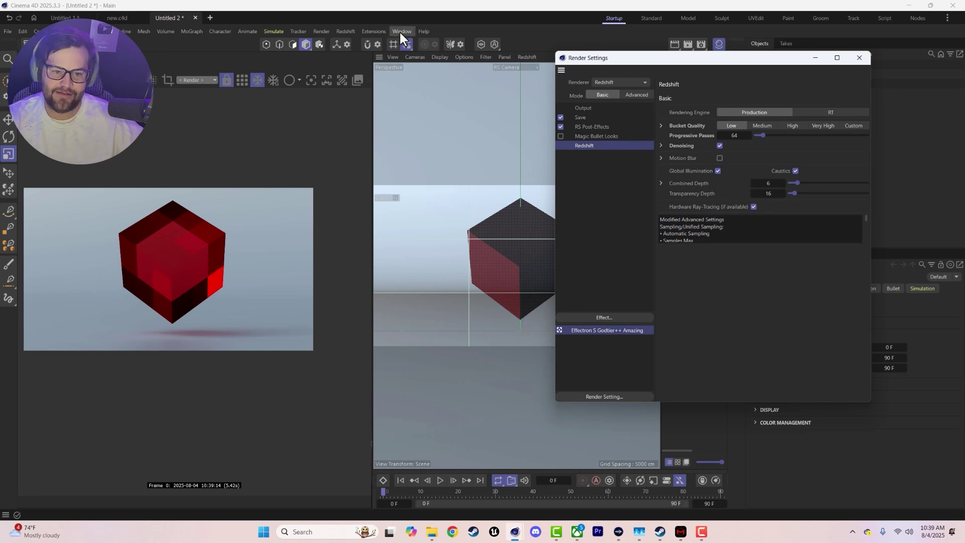
{"action": "left_click_drag", "start_coordinate": [736, 59], "coordinate": [514, 162]}
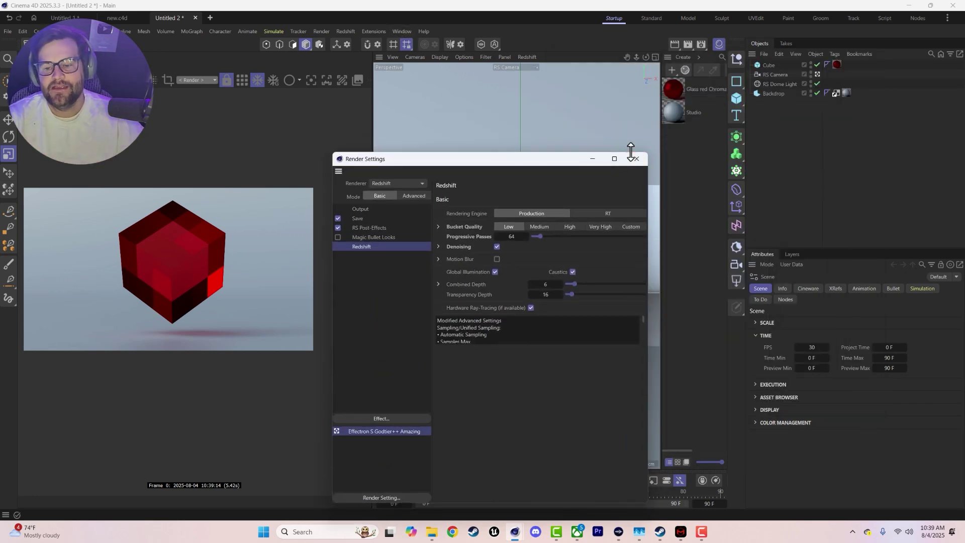
{"action": "left_click", "coordinate": [637, 159]}
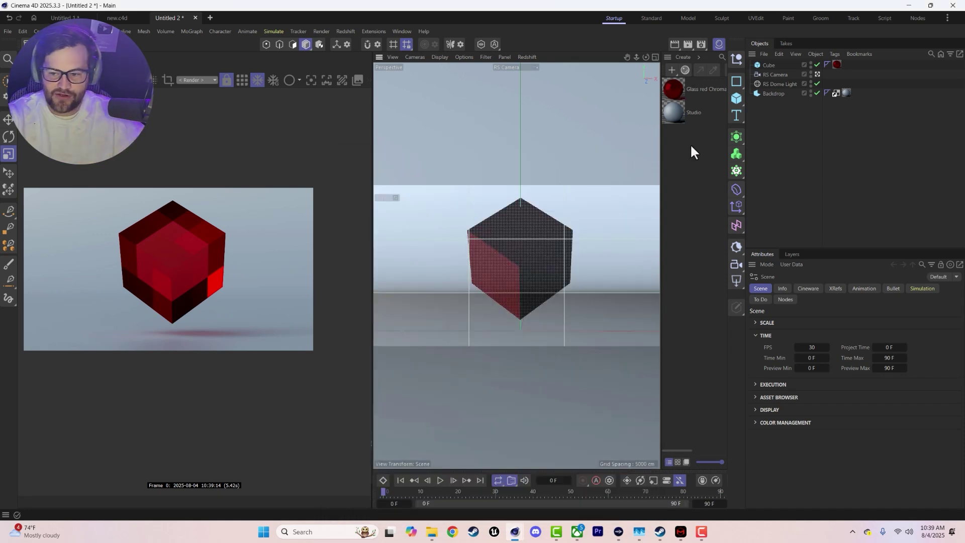
{"action": "left_click", "coordinate": [401, 31]}
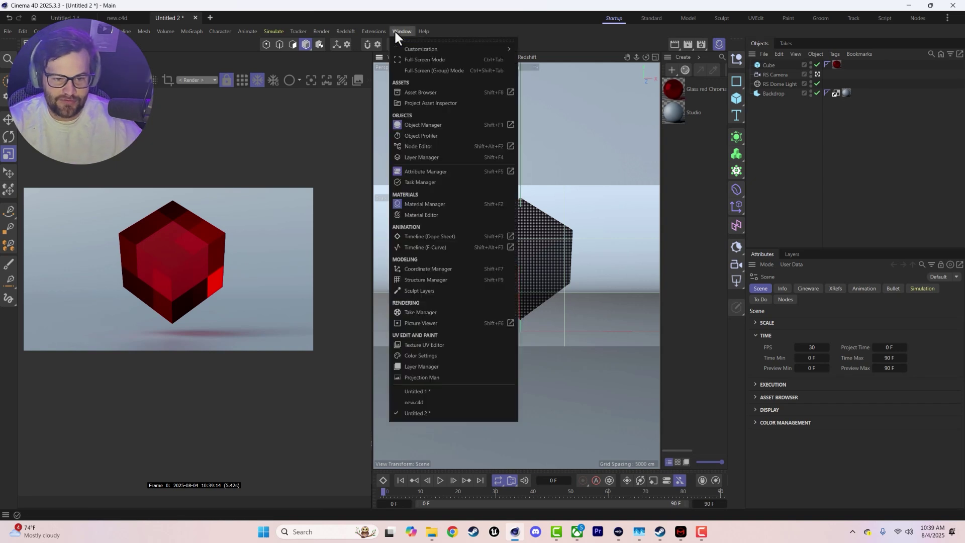
{"action": "mouse_move", "coordinate": [413, 48]}
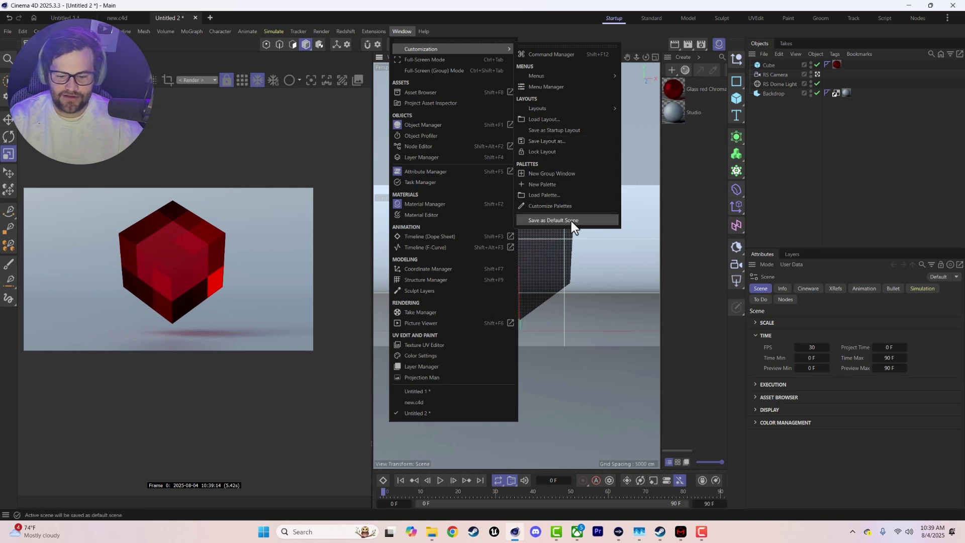
{"action": "left_click", "coordinate": [684, 177]}
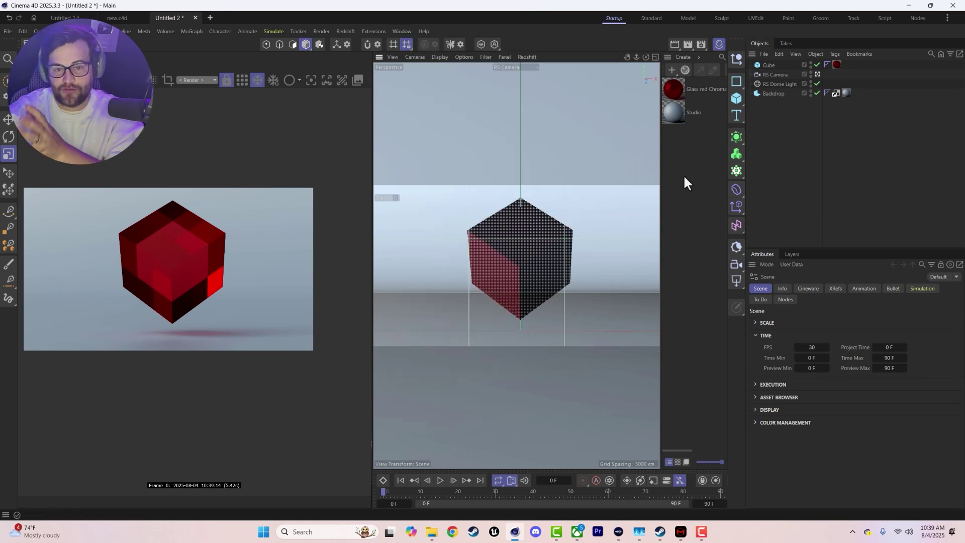
Step: Reopen the render settings, try OIDN as the Redshift denoising engine, and set the engine to OptiX
{"action": "left_click", "coordinate": [702, 46]}
{"action": "left_click_drag", "start_coordinate": [702, 43], "coordinate": [424, 46]}
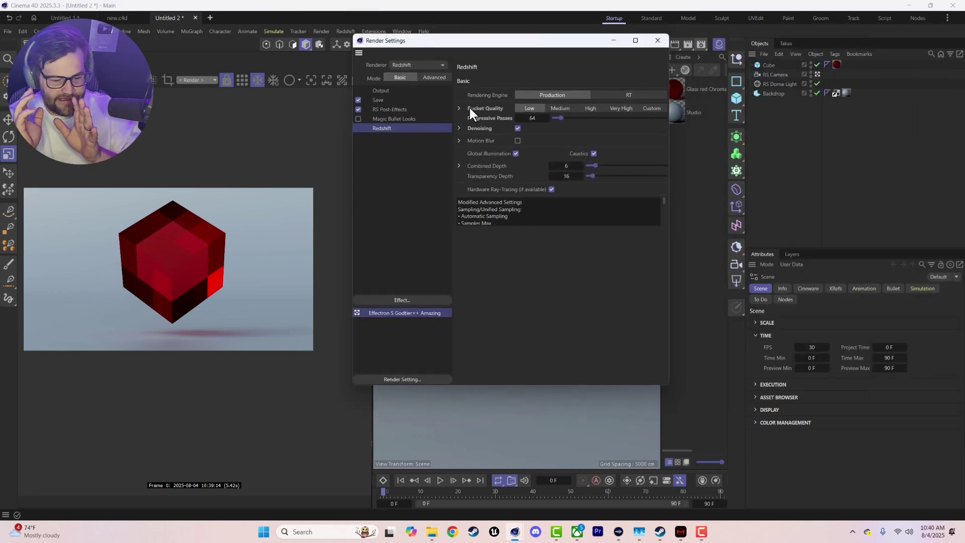
{"action": "left_click_drag", "start_coordinate": [531, 43], "coordinate": [795, 57]}
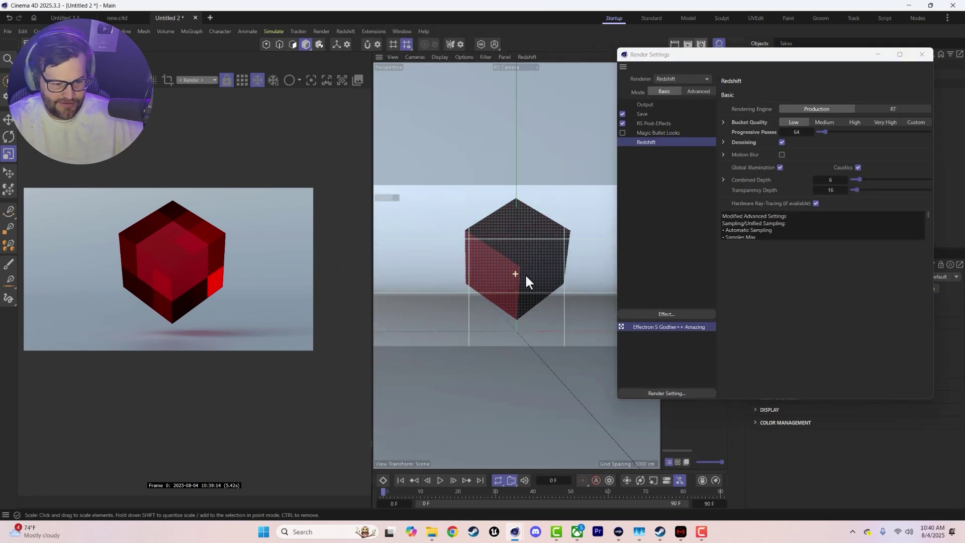
{"action": "left_click_drag", "start_coordinate": [755, 56], "coordinate": [558, 52]}
{"action": "left_click", "coordinate": [535, 137]}
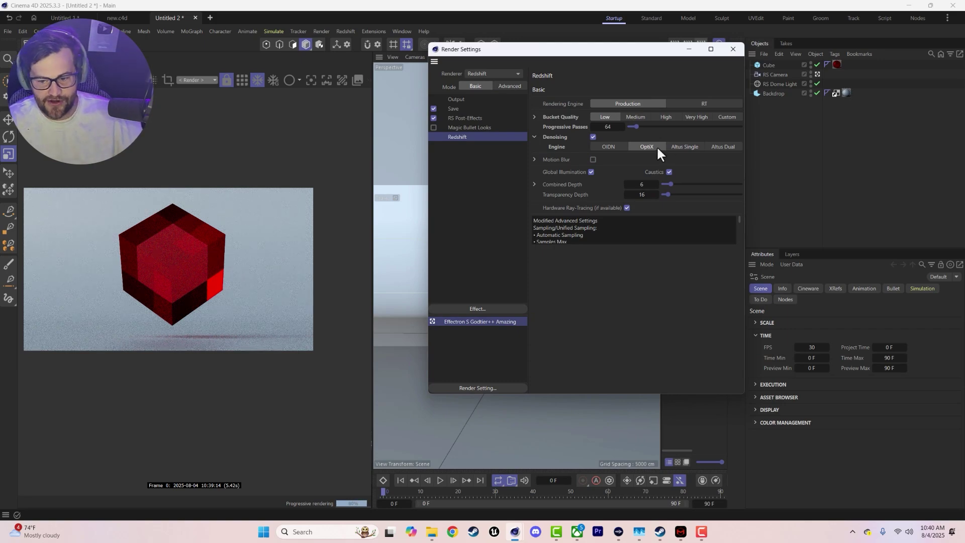
{"action": "left_click", "coordinate": [609, 147]}
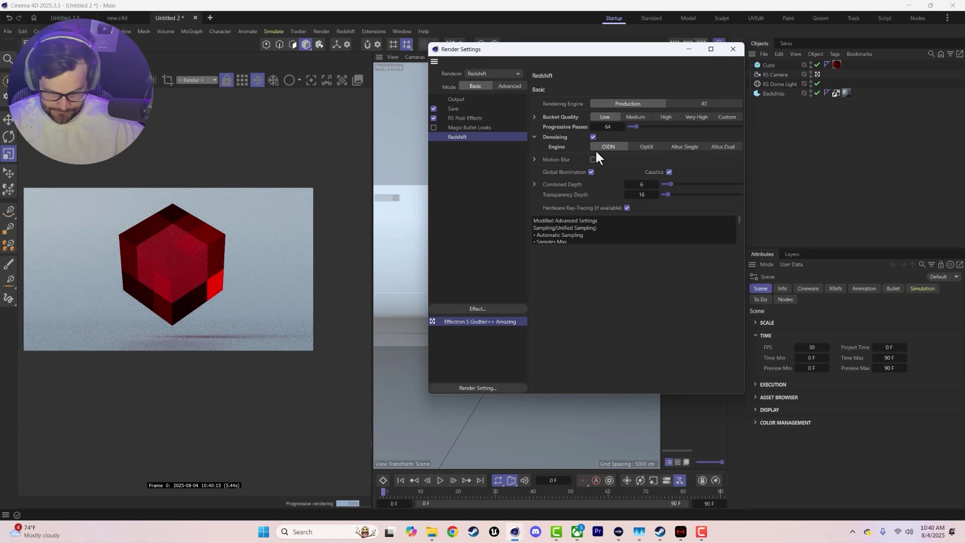
{"action": "left_click", "coordinate": [638, 146]}
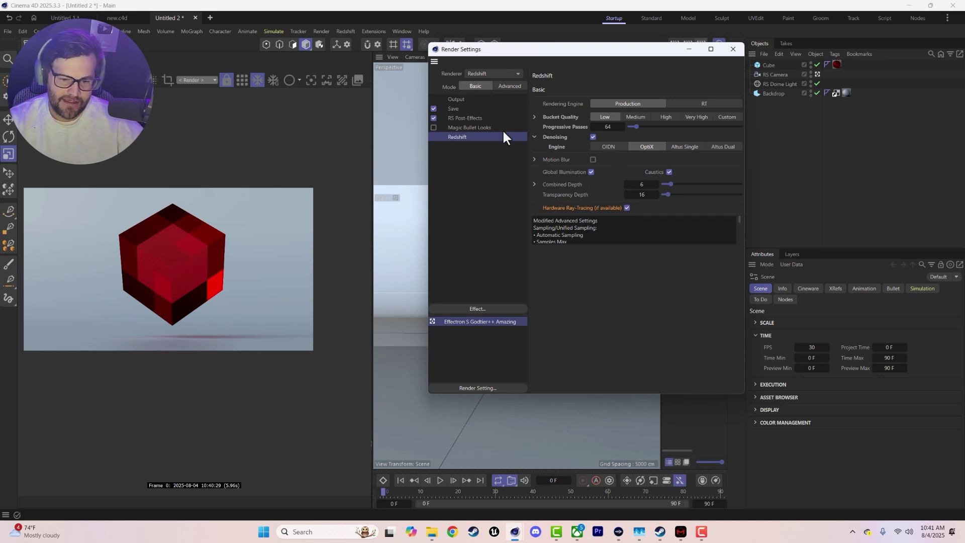
Step: Examine the Advanced sampling settings of Redshift, including progressive passes and unified sampling
{"action": "left_click", "coordinate": [506, 88]}
{"action": "left_click", "coordinate": [546, 88]}
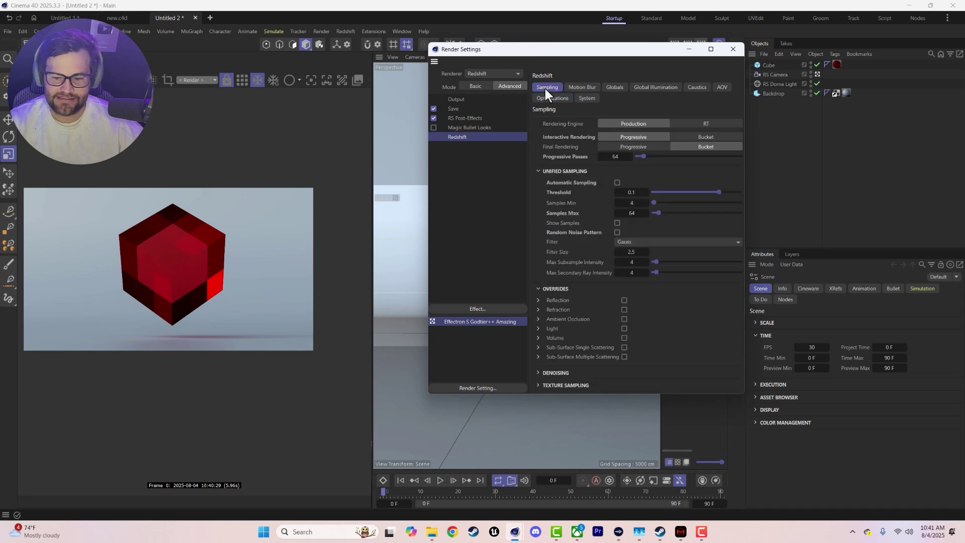
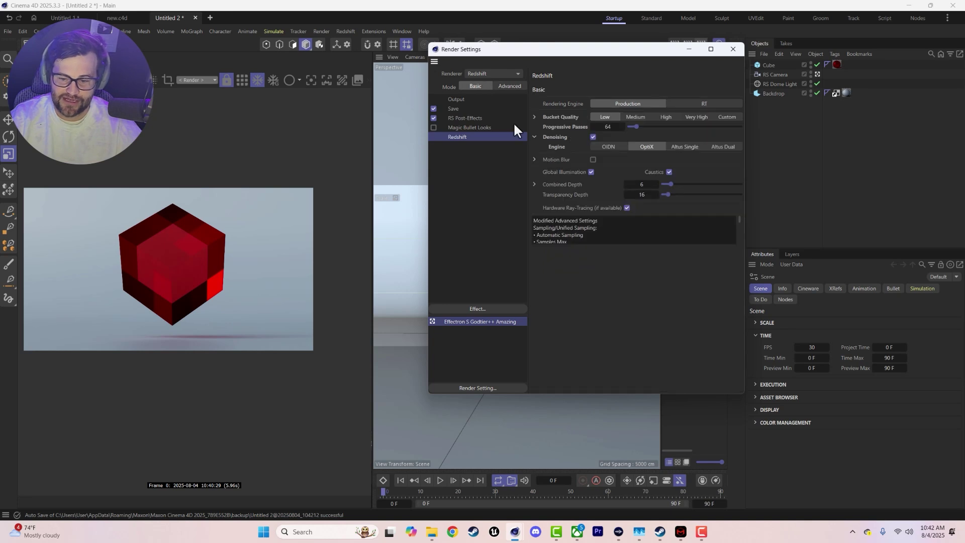
Step: Try a lower bucket quality threshold and the higher quality presets, and set Bucket Quality back to Low
{"action": "left_click", "coordinate": [535, 117]}
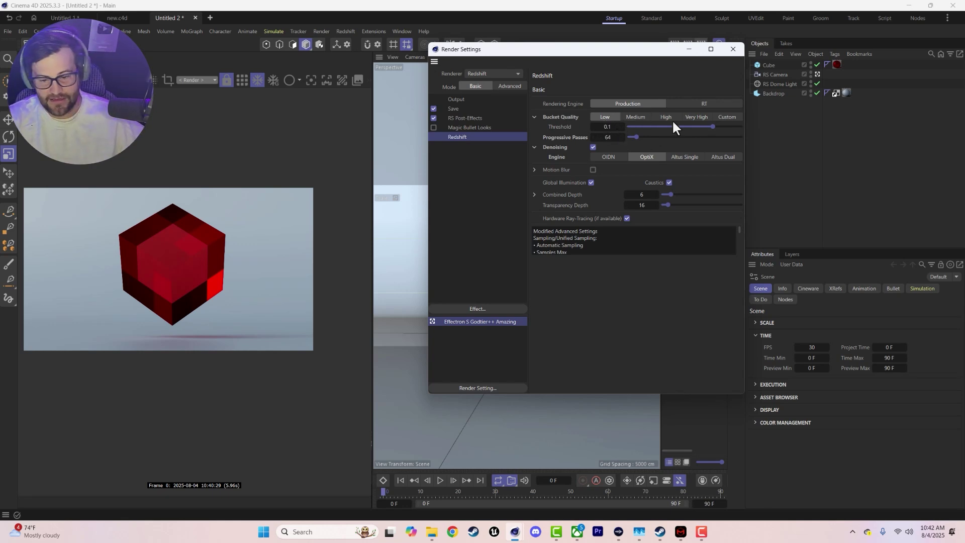
{"action": "left_click_drag", "start_coordinate": [713, 126], "coordinate": [641, 131]}
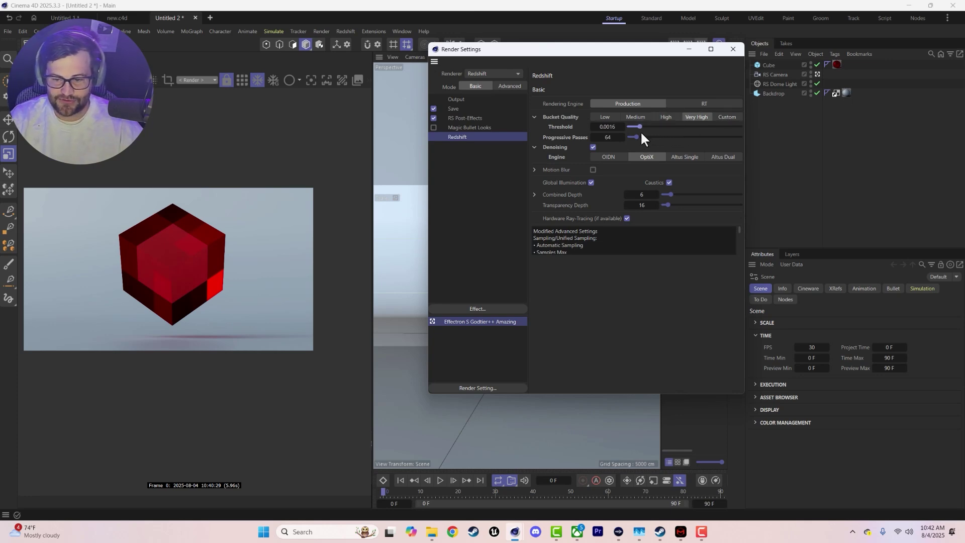
{"action": "left_click", "coordinate": [609, 117]}
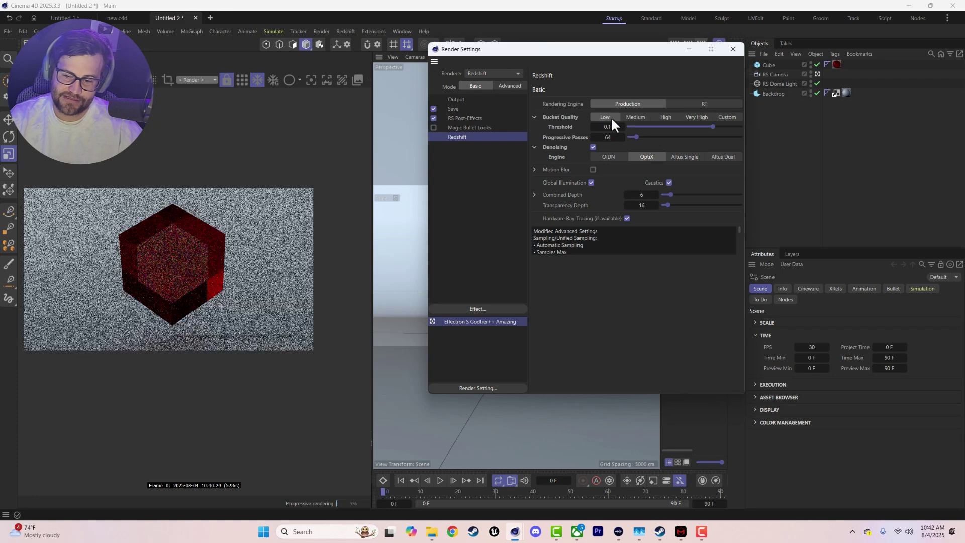
{"action": "left_click", "coordinate": [666, 117]}
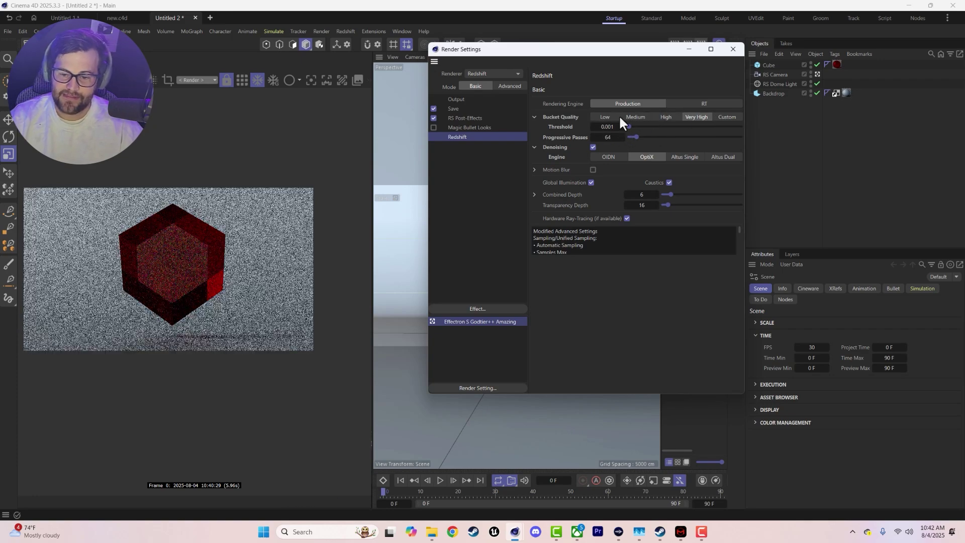
{"action": "left_click", "coordinate": [643, 114]}
{"action": "left_click", "coordinate": [665, 114]}
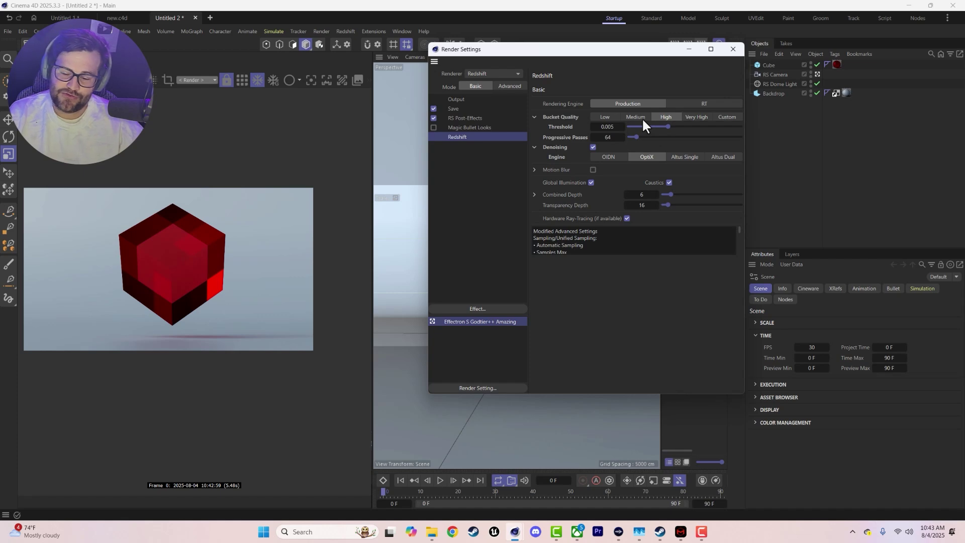
{"action": "left_click", "coordinate": [638, 117]}
{"action": "left_click", "coordinate": [605, 116]}
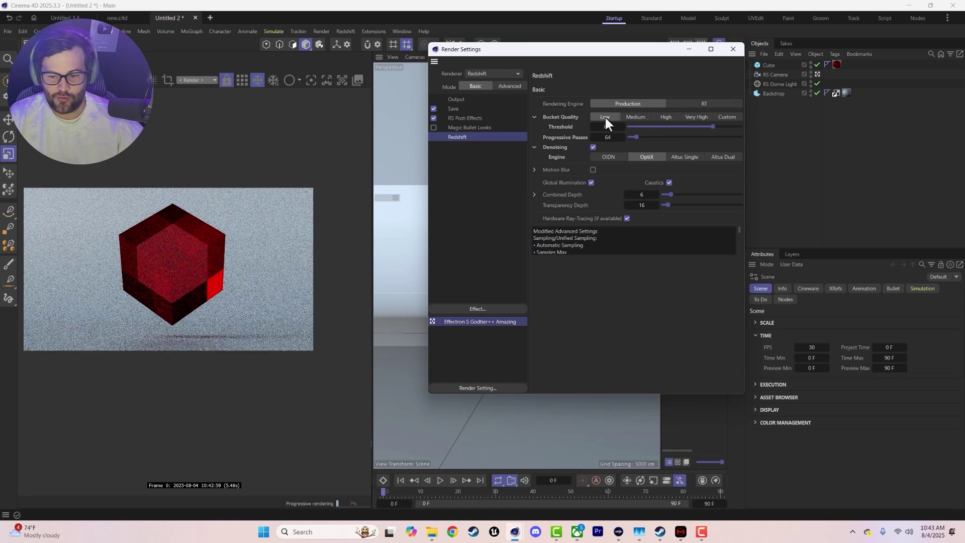
Step: Enable Automatic Sampling in the advanced Redshift sampling settings and expand the denoising options
{"action": "left_click", "coordinate": [510, 86]}
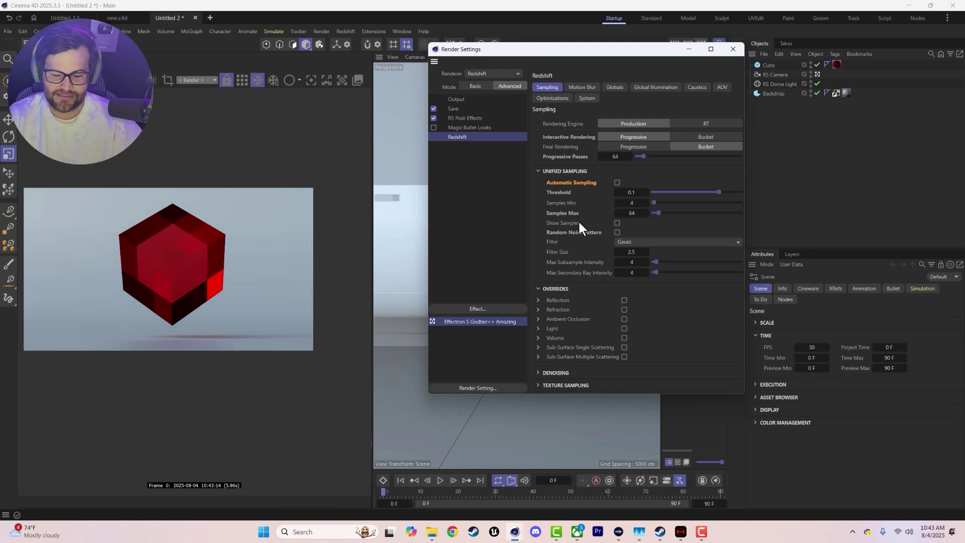
{"action": "left_click", "coordinate": [618, 182]}
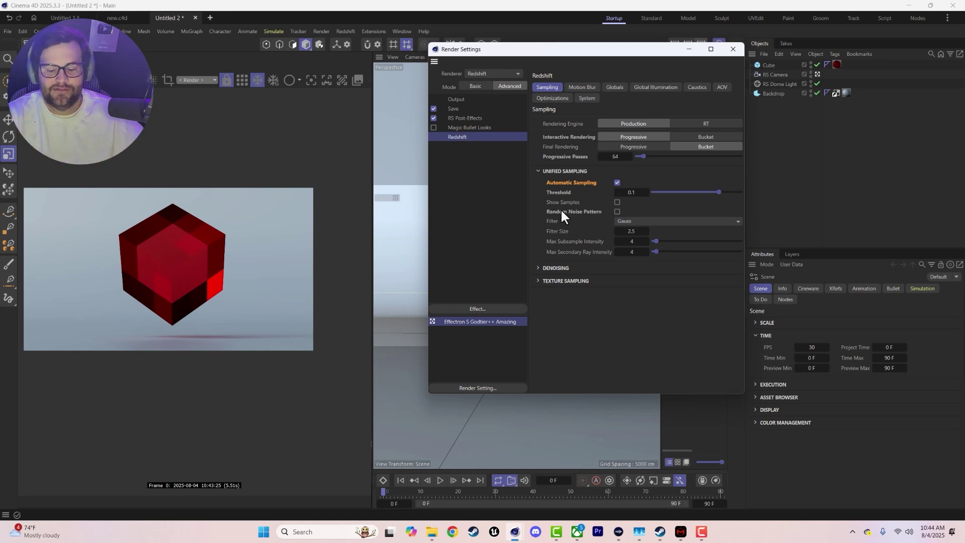
{"action": "left_click", "coordinate": [570, 269]}
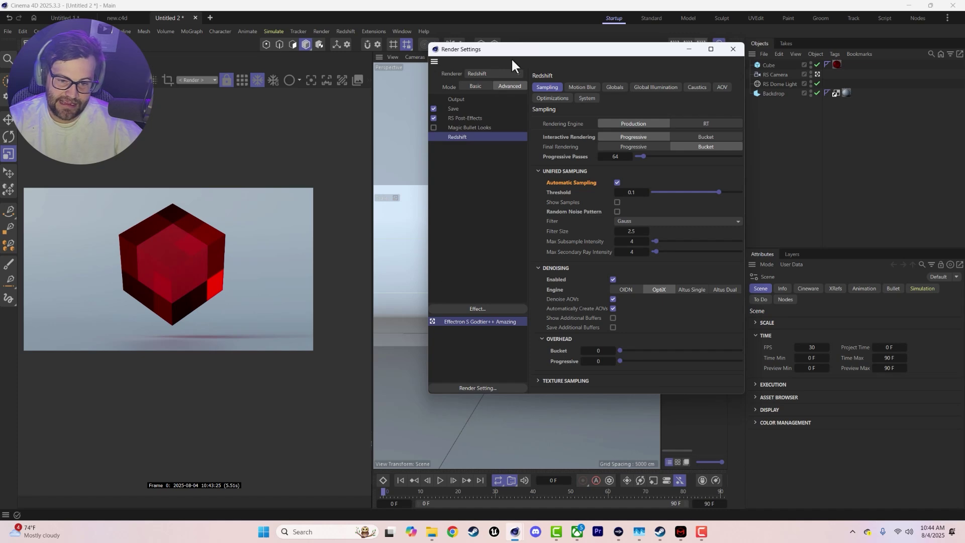
Step: Try a progressive denoising overhead of 100 while orbiting around the cube, and set the overhead back to 0
{"action": "left_click_drag", "start_coordinate": [520, 53], "coordinate": [697, 74]}
{"action": "left_click", "coordinate": [528, 287]}
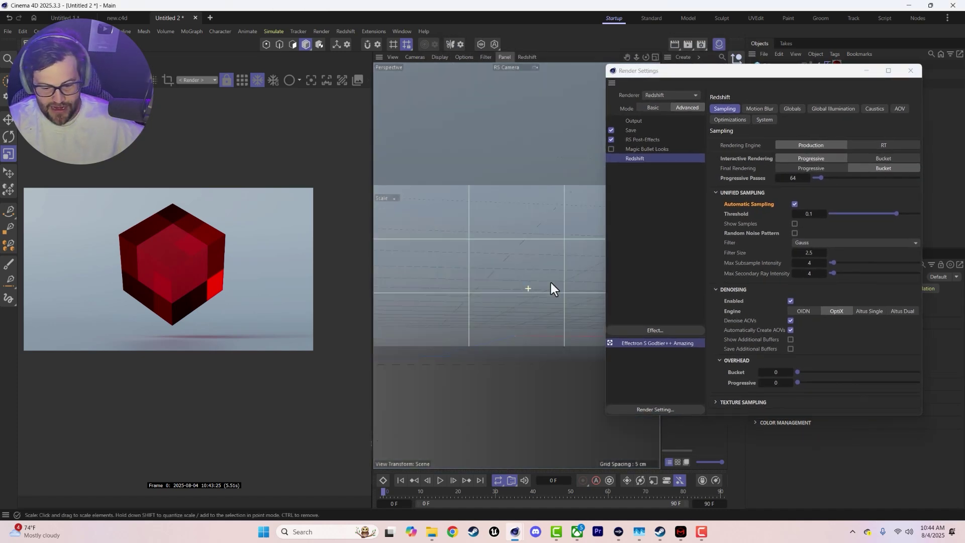
{"action": "key", "text": "ctrl+shift+z"}
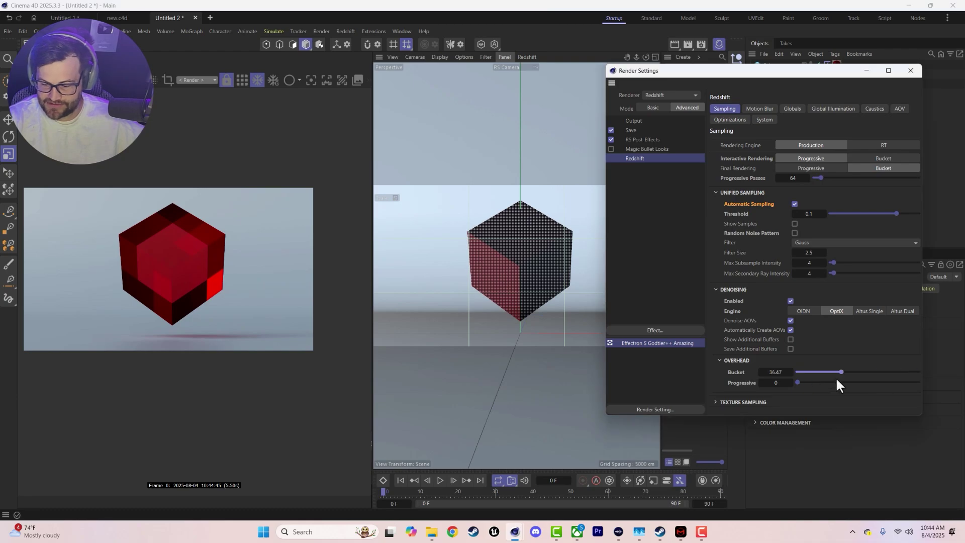
{"action": "left_click_drag", "start_coordinate": [807, 382], "coordinate": [918, 382]}
{"action": "left_click_drag", "start_coordinate": [530, 291], "coordinate": [481, 251], "text": "alt"}
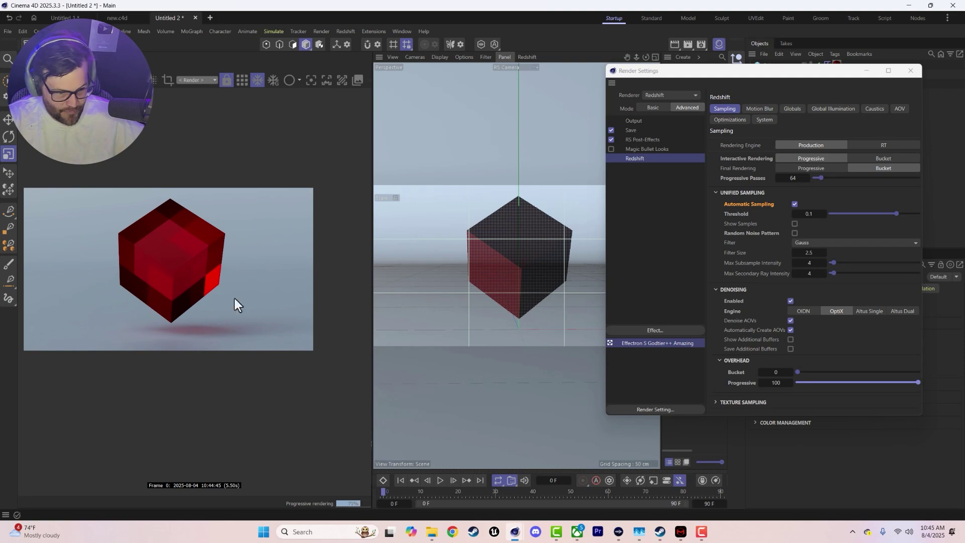
{"action": "left_click_drag", "start_coordinate": [521, 267], "coordinate": [518, 268], "text": "alt"}
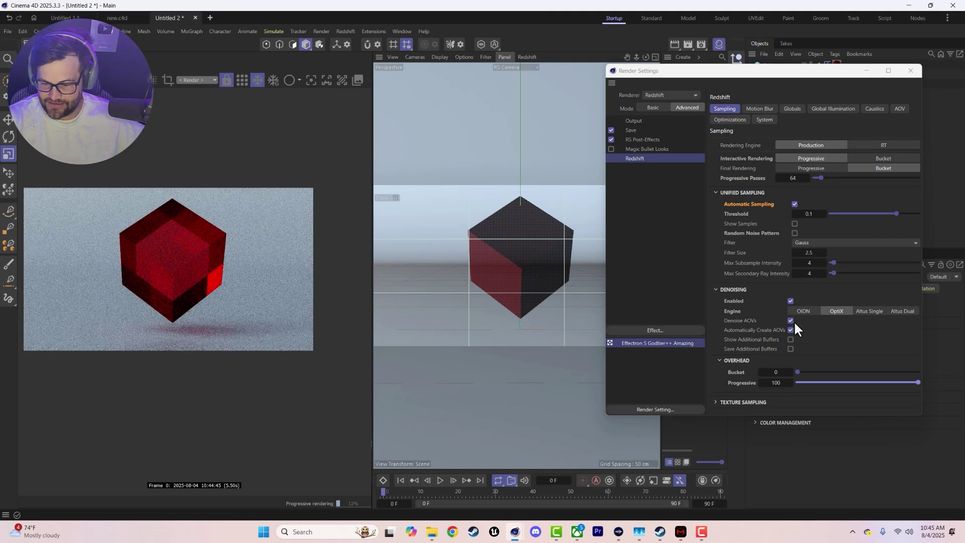
{"action": "left_click_drag", "start_coordinate": [849, 382], "coordinate": [792, 383]}
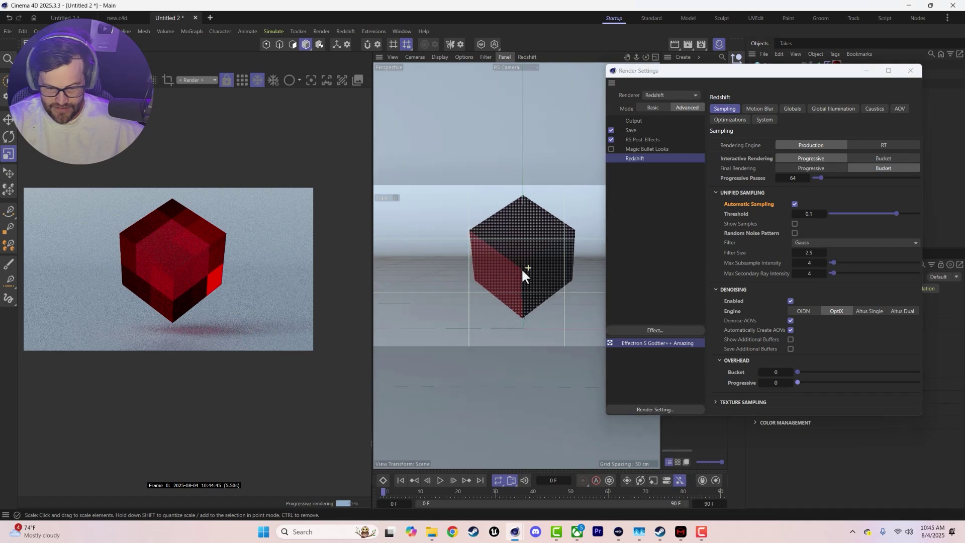
{"action": "left_click_drag", "start_coordinate": [521, 267], "coordinate": [524, 267], "text": "alt"}
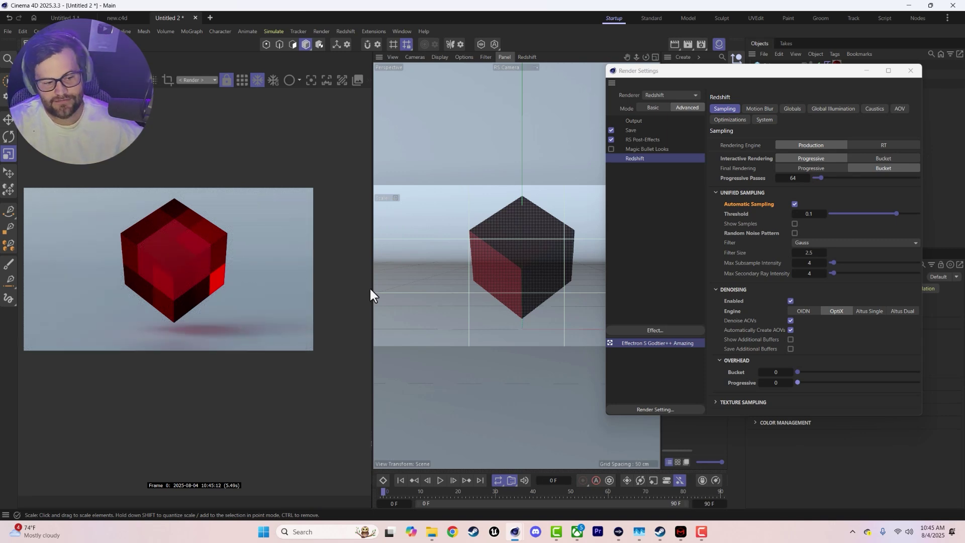
Step: Review the Motion Blur, Globals and Global Illumination settings of Redshift
{"action": "left_click", "coordinate": [794, 110]}
{"action": "left_click", "coordinate": [760, 109]}
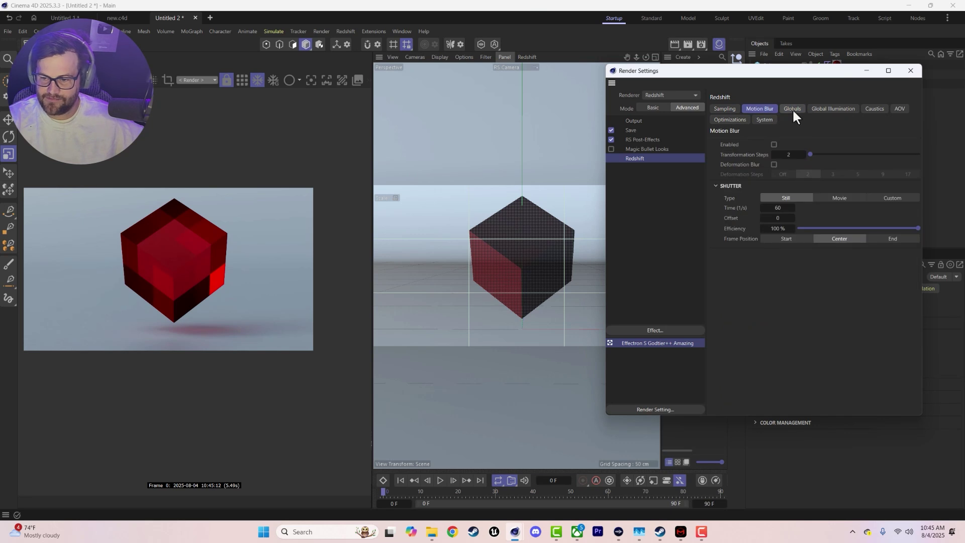
{"action": "left_click", "coordinate": [794, 110]}
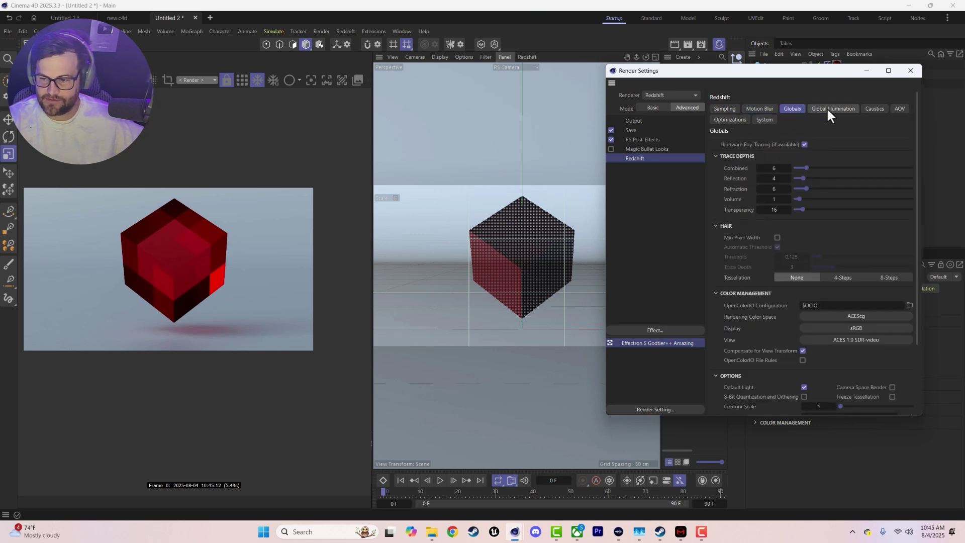
{"action": "left_click", "coordinate": [827, 110]}
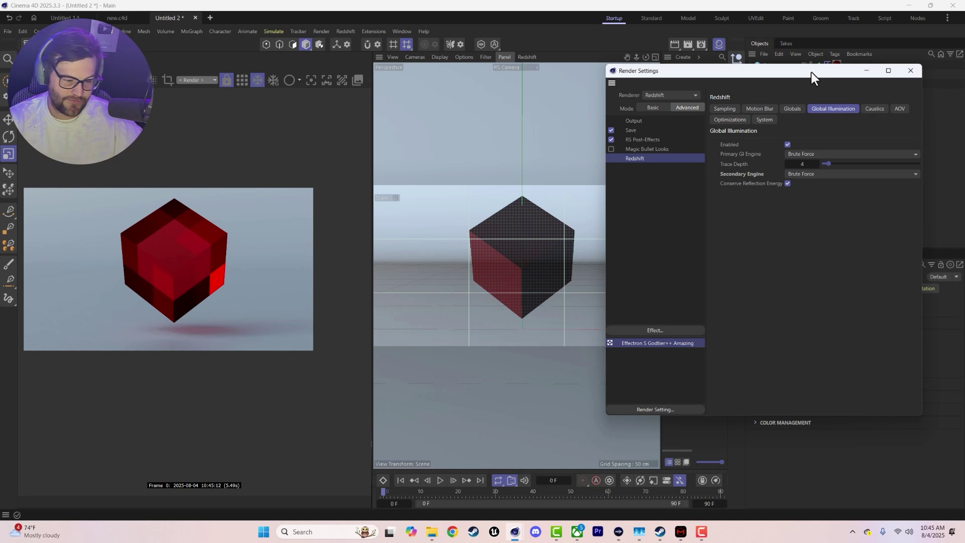
{"action": "left_click_drag", "start_coordinate": [811, 71], "coordinate": [756, 69]}
Step: Disable Redshift caustics to compare the render, and enable them again
{"action": "left_click", "coordinate": [819, 106]}
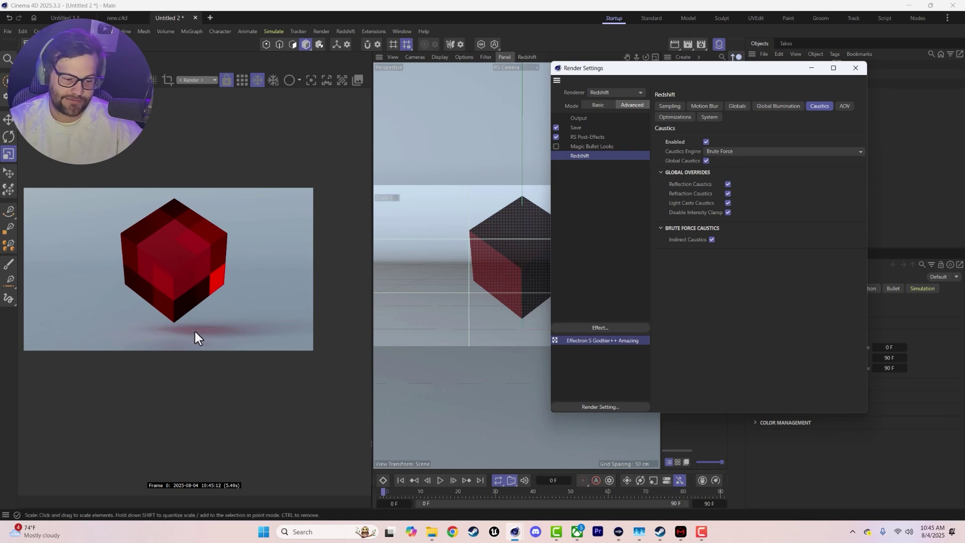
{"action": "left_click", "coordinate": [707, 143]}
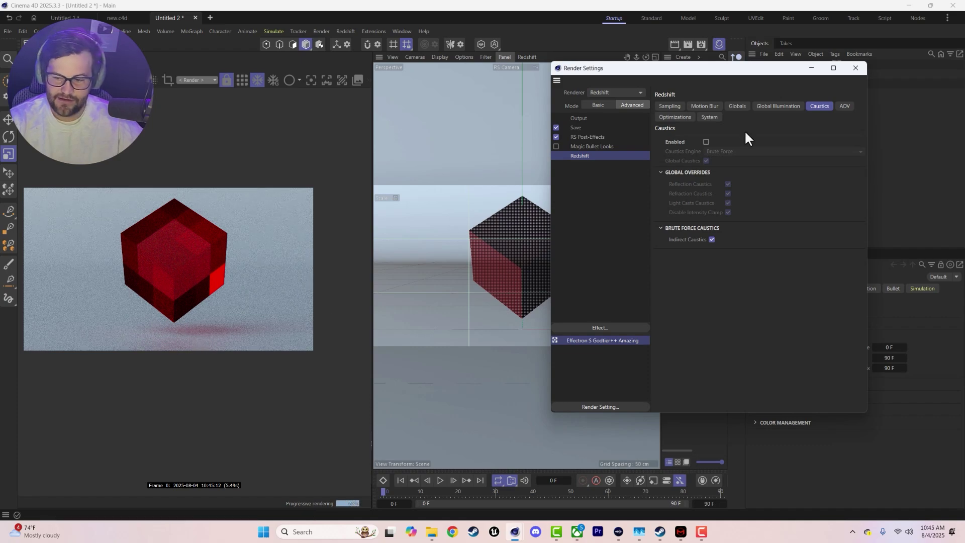
{"action": "left_click", "coordinate": [707, 142]}
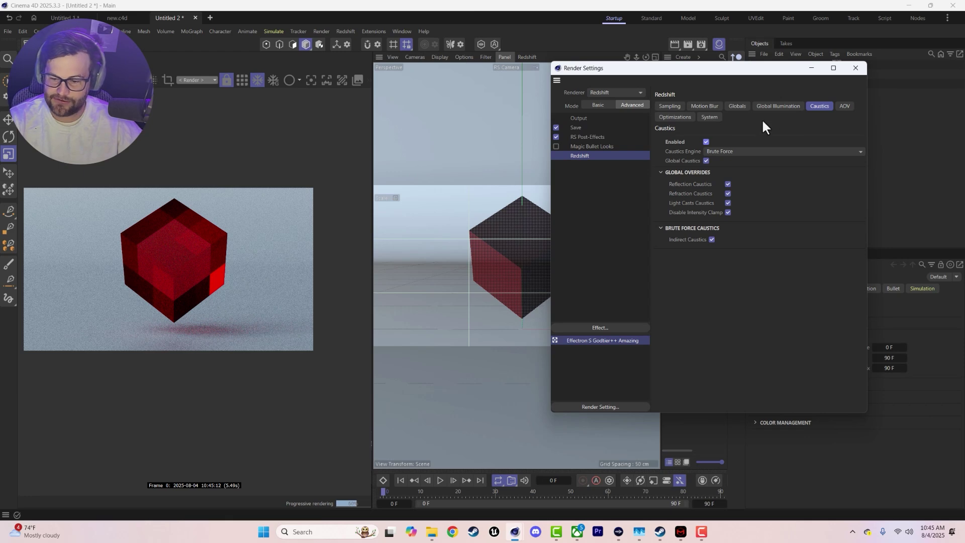
Step: Compare bucket sizes 64, 128, 256 and 512 in the Redshift System settings, and set Bucket Size to 256
{"action": "left_click", "coordinate": [693, 116]}
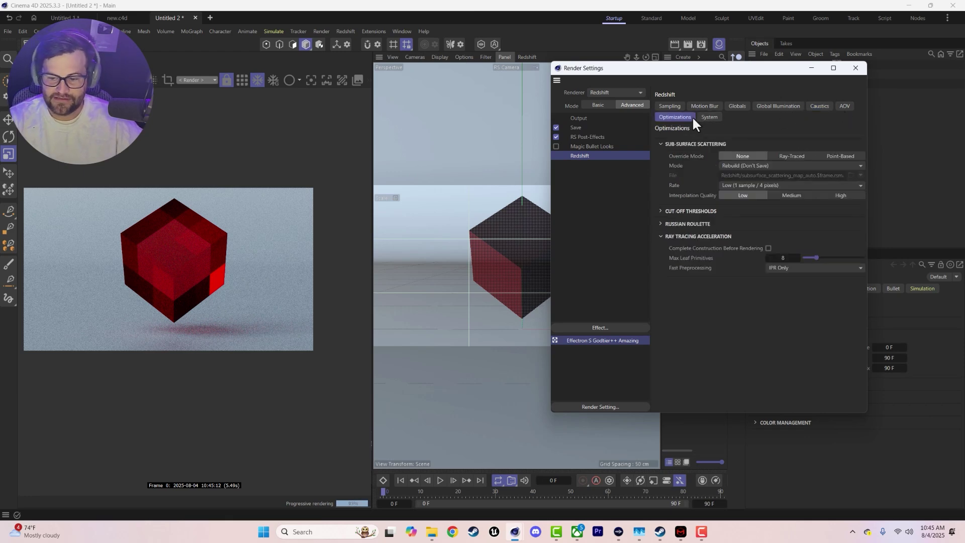
{"action": "left_click", "coordinate": [709, 117]}
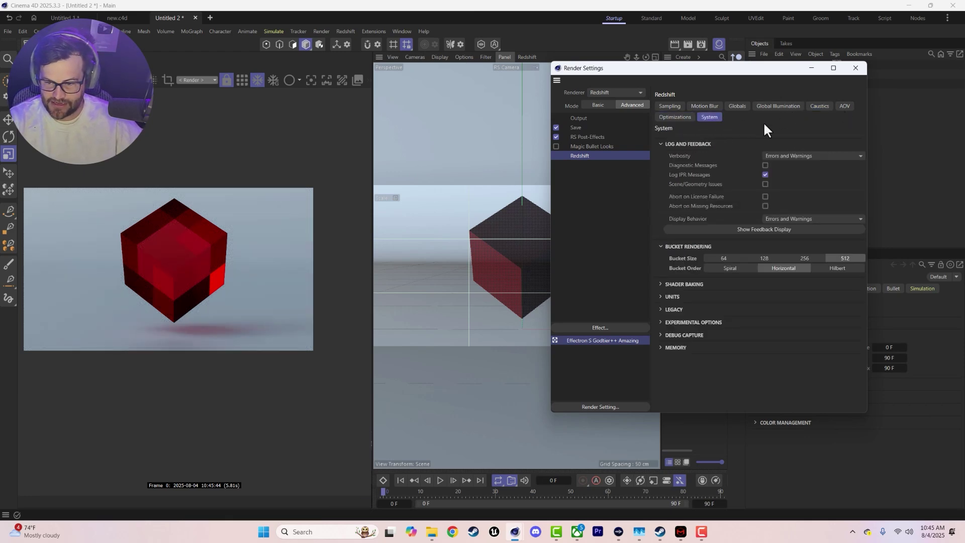
{"action": "left_click_drag", "start_coordinate": [685, 68], "coordinate": [526, 64]}
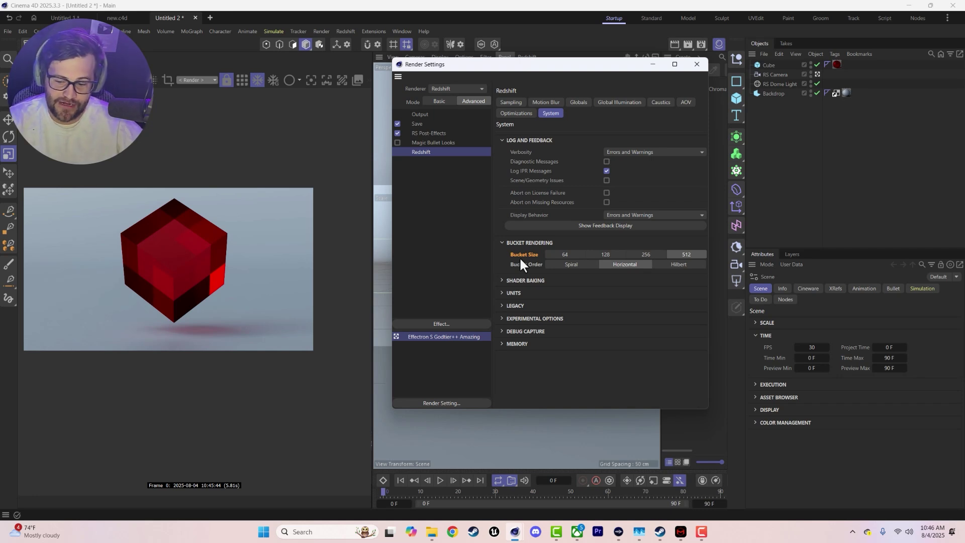
{"action": "left_click", "coordinate": [683, 254]}
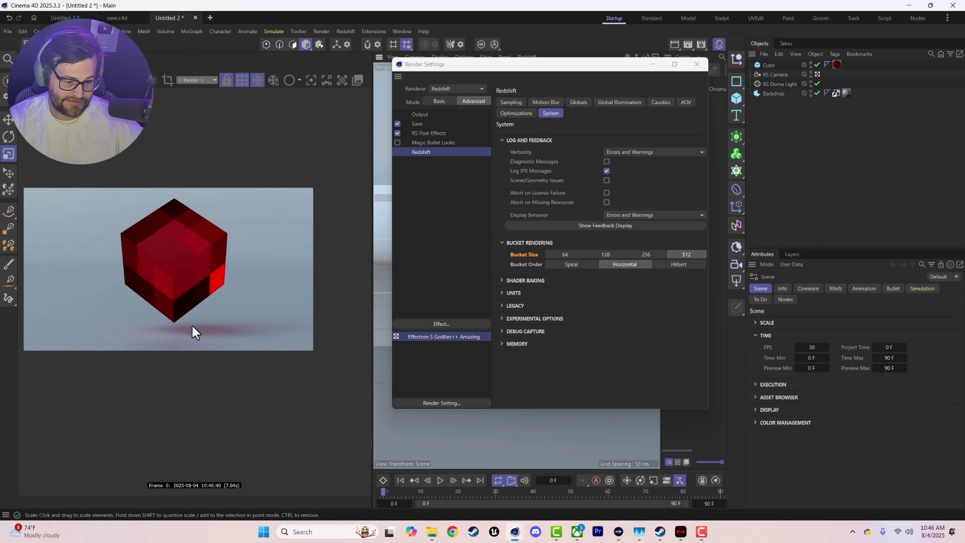
{"action": "left_click", "coordinate": [564, 254]}
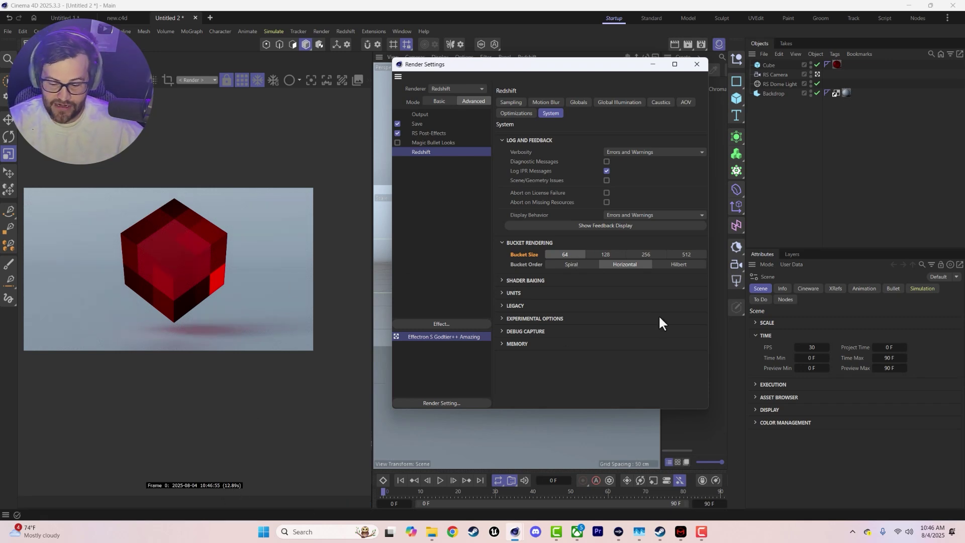
{"action": "left_click", "coordinate": [677, 254]}
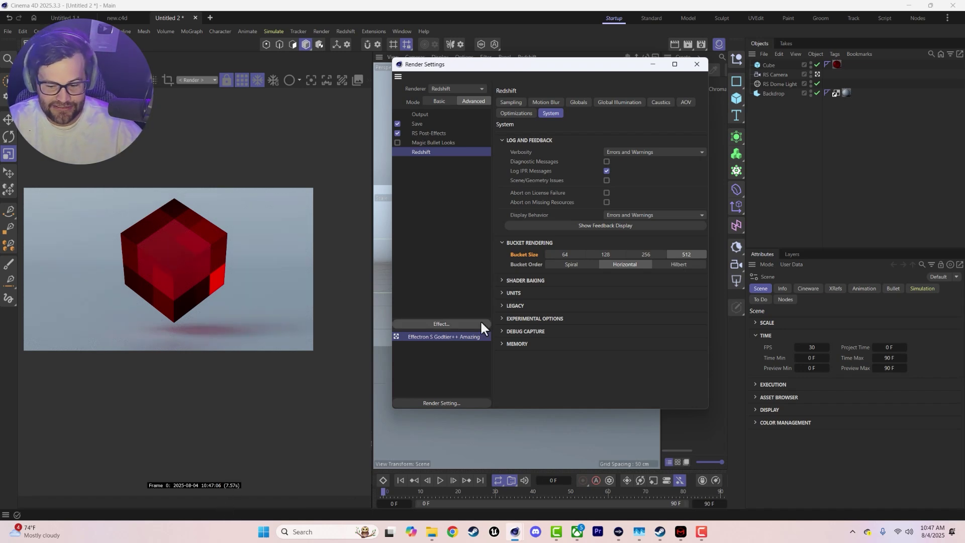
{"action": "left_click", "coordinate": [657, 250]}
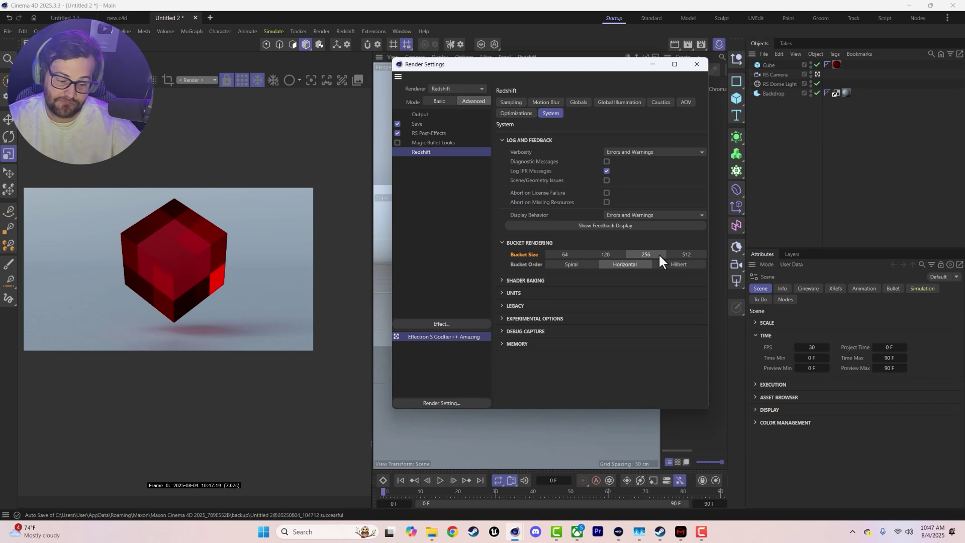
{"action": "left_click", "coordinate": [620, 255]}
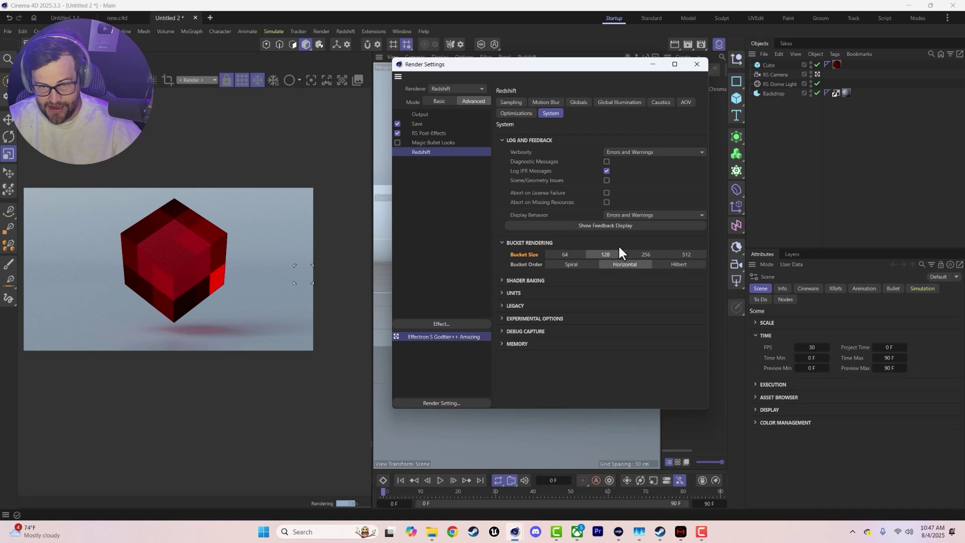
{"action": "left_click", "coordinate": [692, 254]}
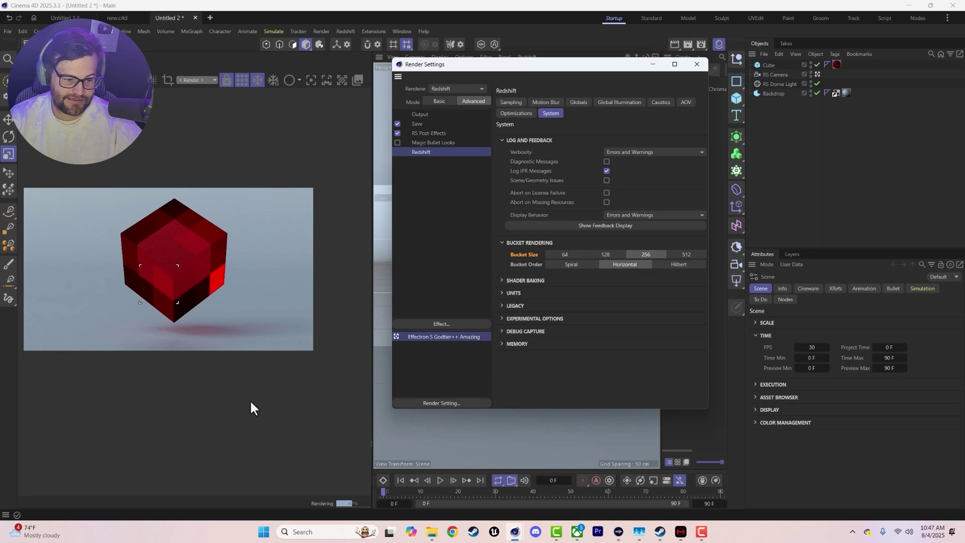
{"action": "left_click", "coordinate": [687, 254]}
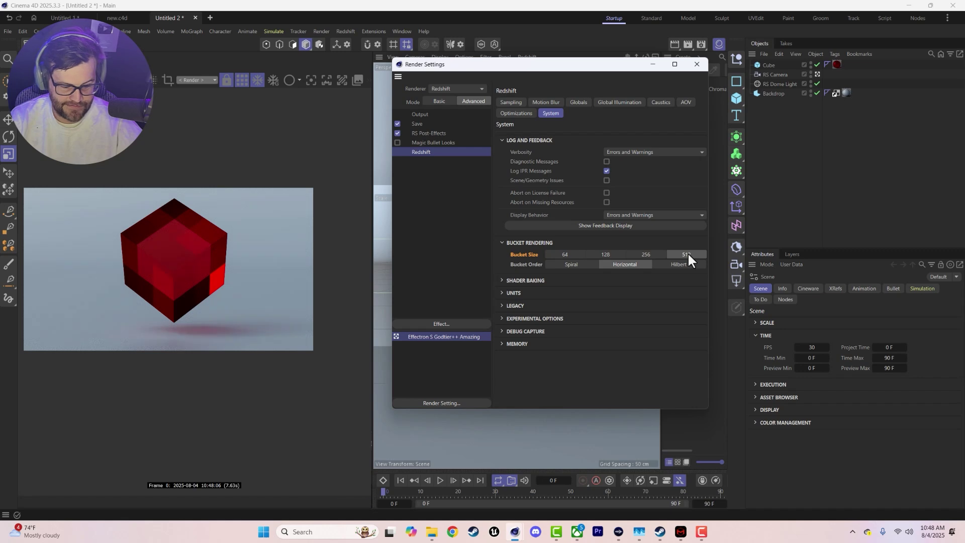
{"action": "left_click", "coordinate": [653, 254]}
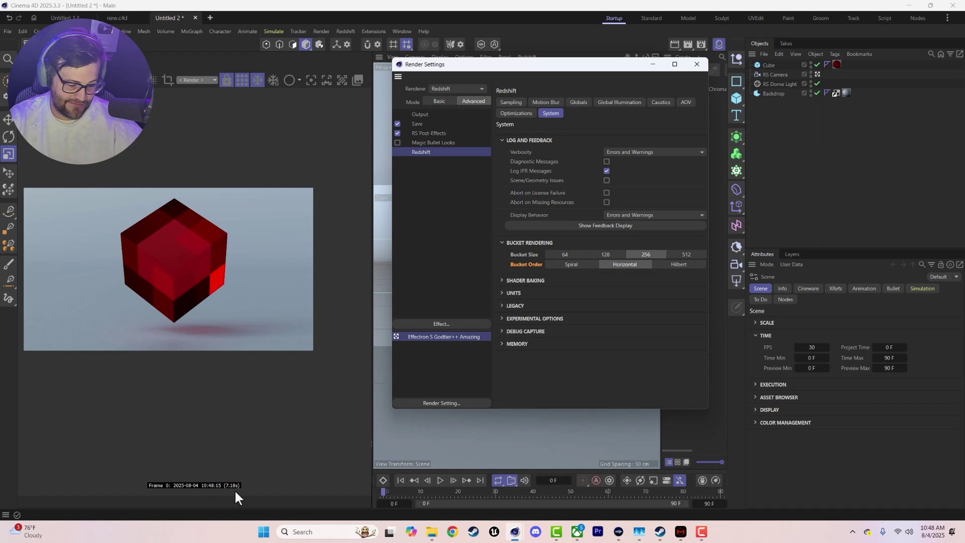
Step: Try the Spiral and Hilbert bucket orders, and set Bucket Order back to Horizontal
{"action": "left_click", "coordinate": [591, 266]}
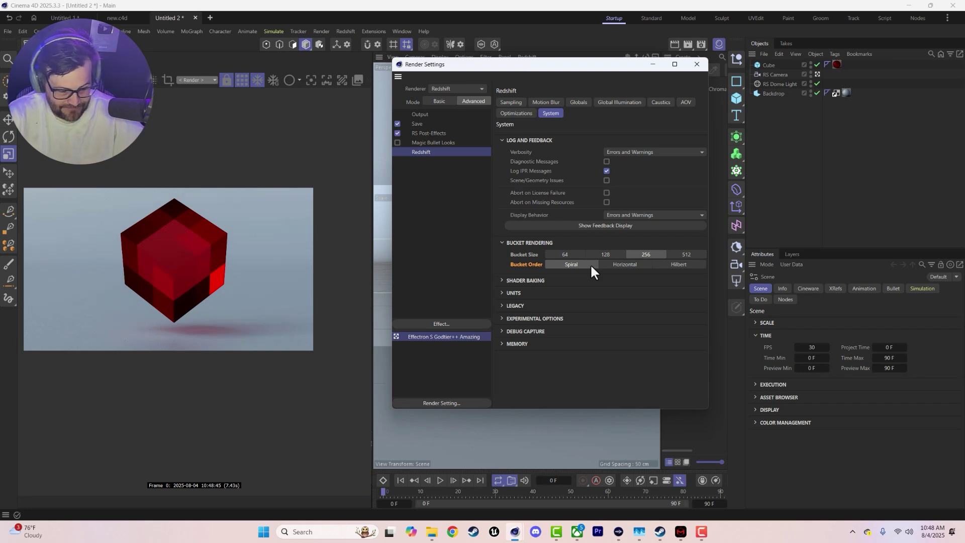
{"action": "left_click", "coordinate": [680, 265]}
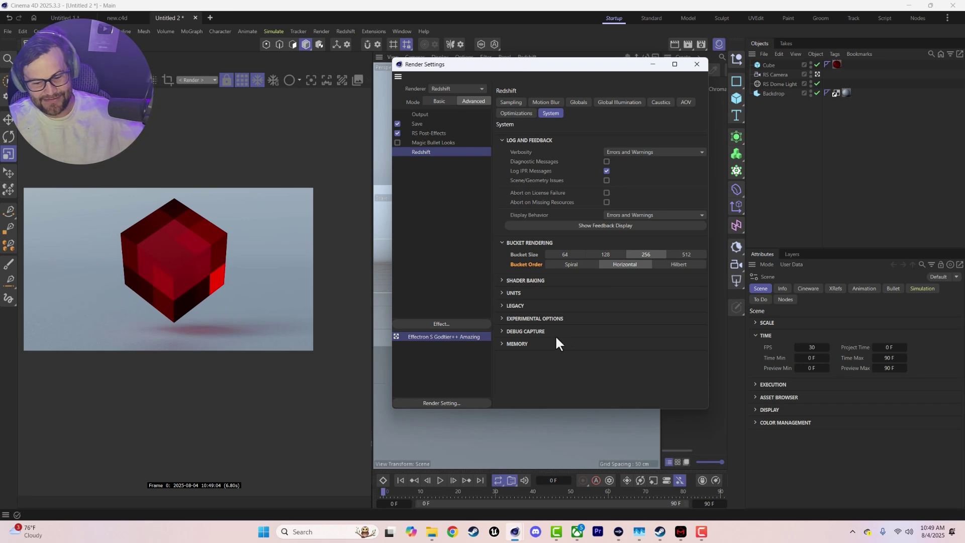
Step: Examine the Experimental Options, Legacy, Memory and Optimizations settings of Redshift, and return to the sampling settings
{"action": "left_click", "coordinate": [524, 319]}
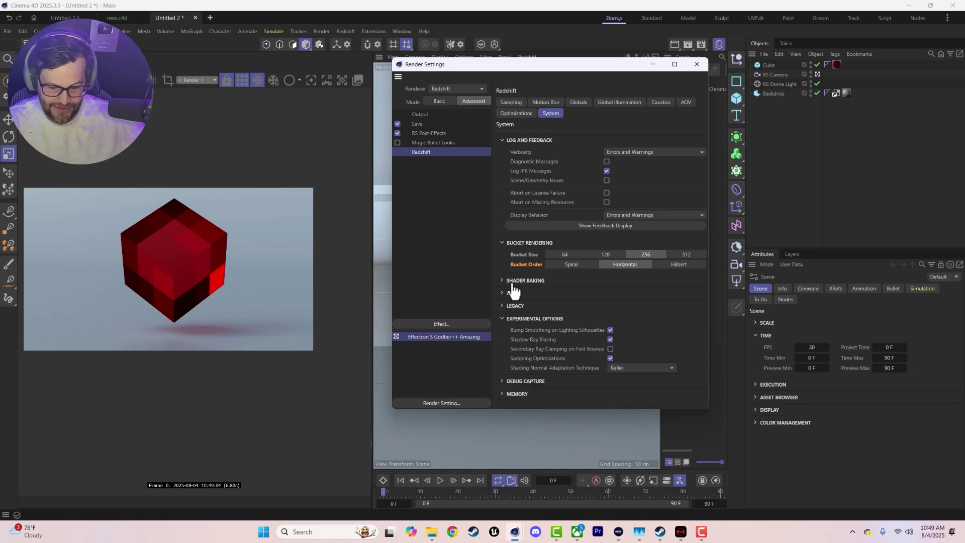
{"action": "left_click", "coordinate": [513, 306]}
{"action": "scroll", "coordinate": [536, 339], "scroll_direction": "down", "scroll_amount": 4}
{"action": "scroll", "coordinate": [536, 341], "scroll_direction": "down", "scroll_amount": 3}
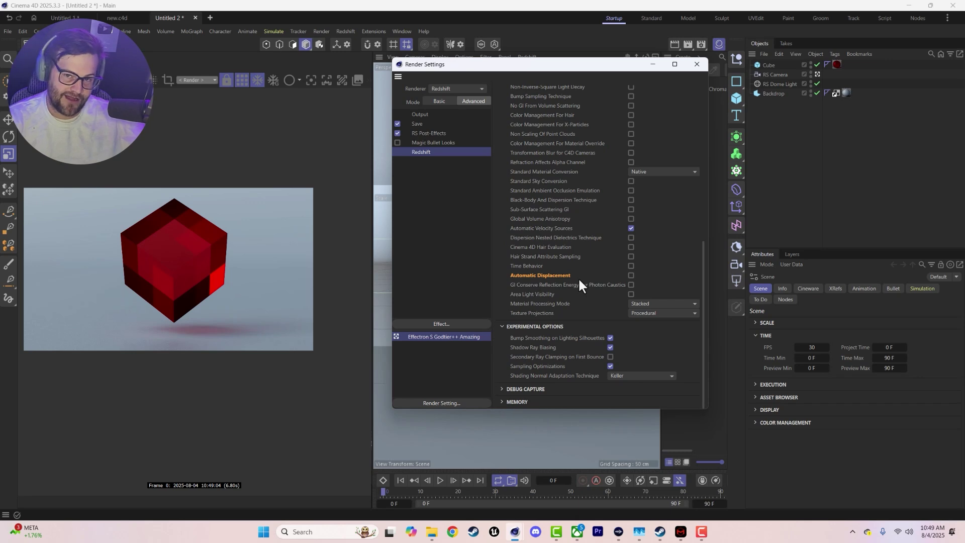
{"action": "scroll", "coordinate": [578, 277], "scroll_direction": "up", "scroll_amount": 1}
{"action": "scroll", "coordinate": [569, 294], "scroll_direction": "down", "scroll_amount": 1}
{"action": "scroll", "coordinate": [569, 294], "scroll_direction": "up", "scroll_amount": 2}
{"action": "scroll", "coordinate": [568, 297], "scroll_direction": "down", "scroll_amount": 2}
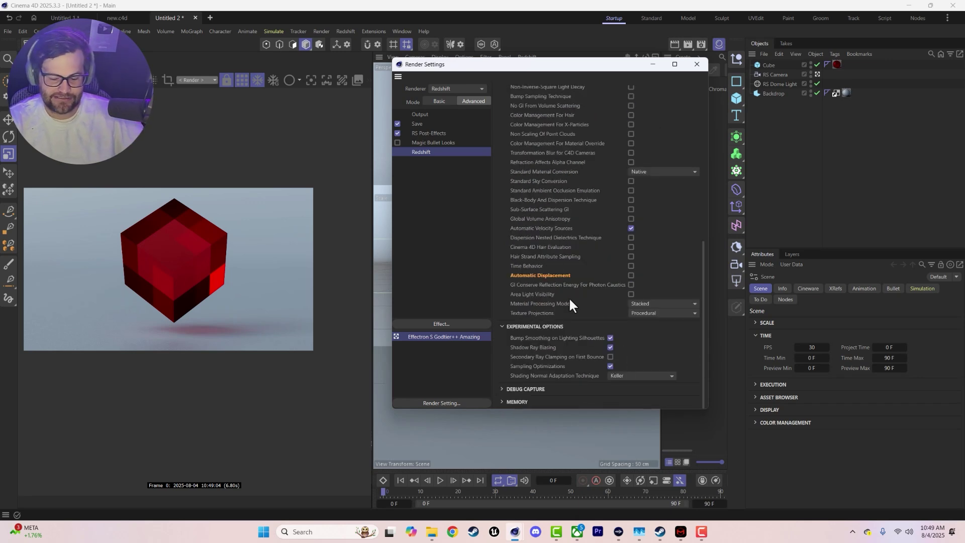
{"action": "left_click", "coordinate": [518, 402]}
{"action": "scroll", "coordinate": [545, 339], "scroll_direction": "down", "scroll_amount": 3}
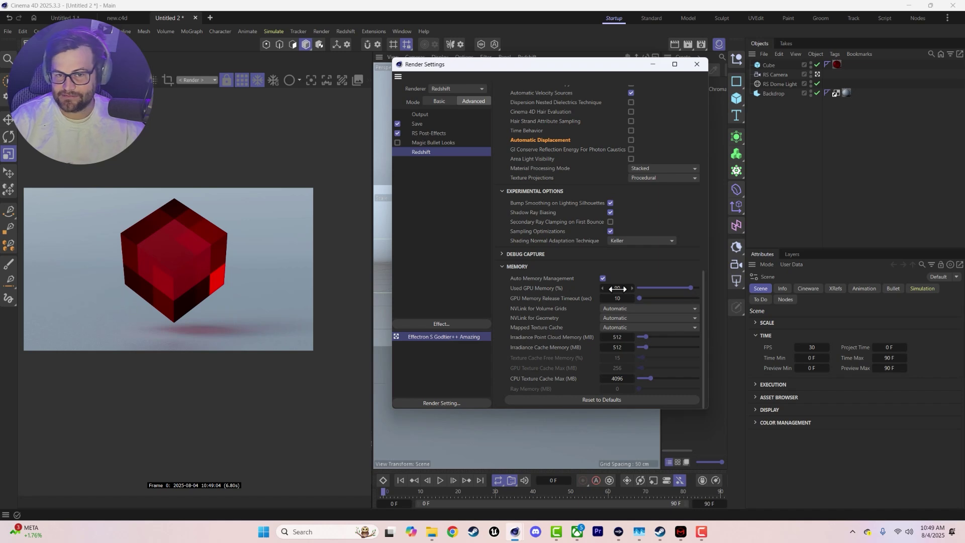
{"action": "scroll", "coordinate": [560, 370], "scroll_direction": "up", "scroll_amount": 15}
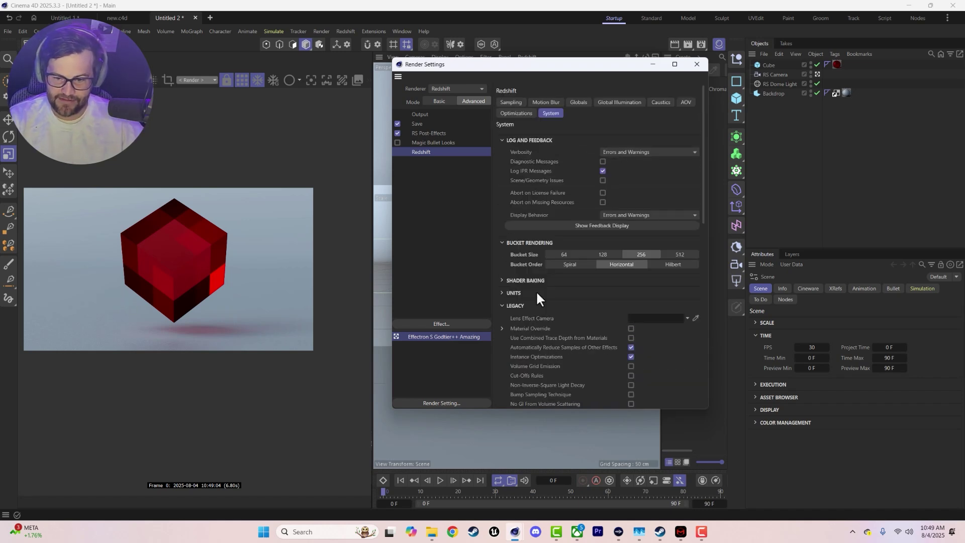
{"action": "left_click", "coordinate": [520, 113]}
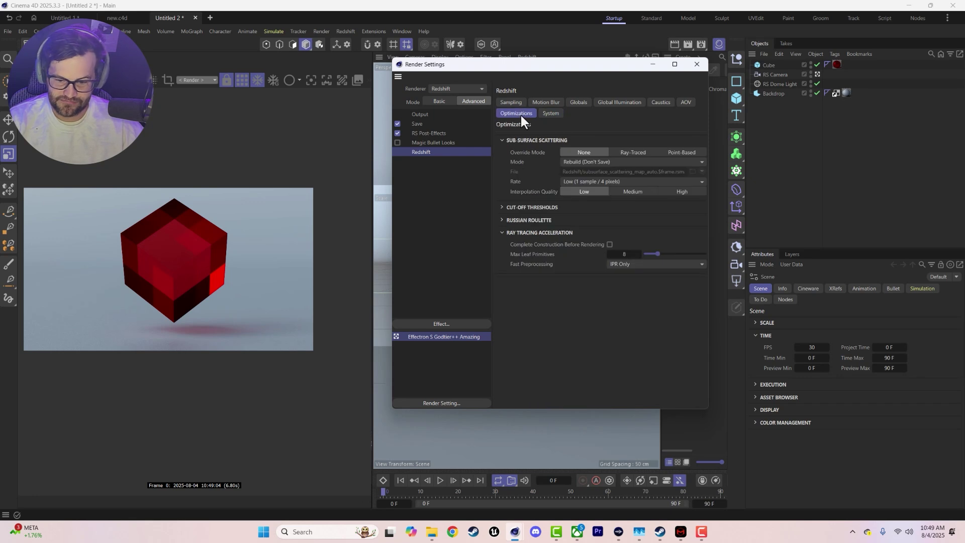
{"action": "left_click", "coordinate": [513, 102]}
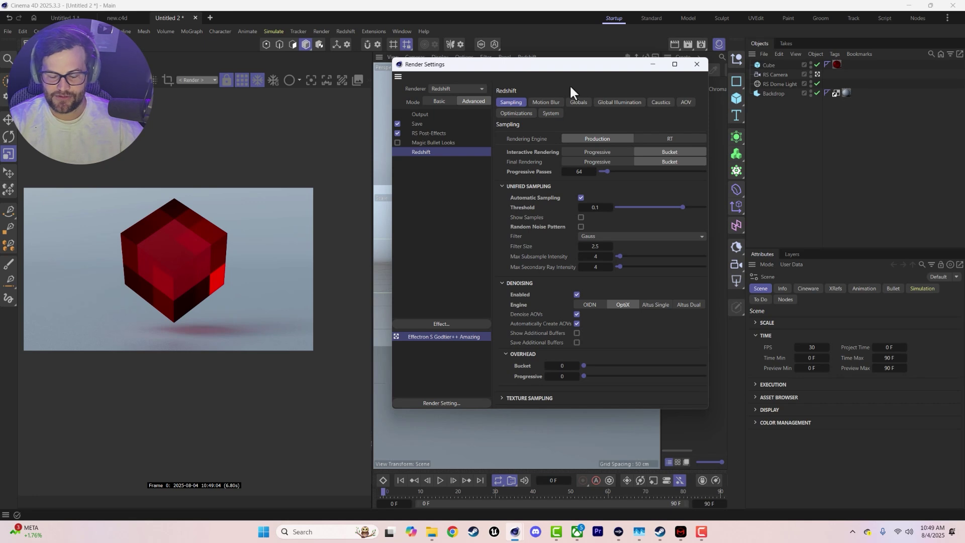
Step: Review the Save, Redshift sampling and Output pages of the render settings, and close the render settings
{"action": "left_click", "coordinate": [422, 122]}
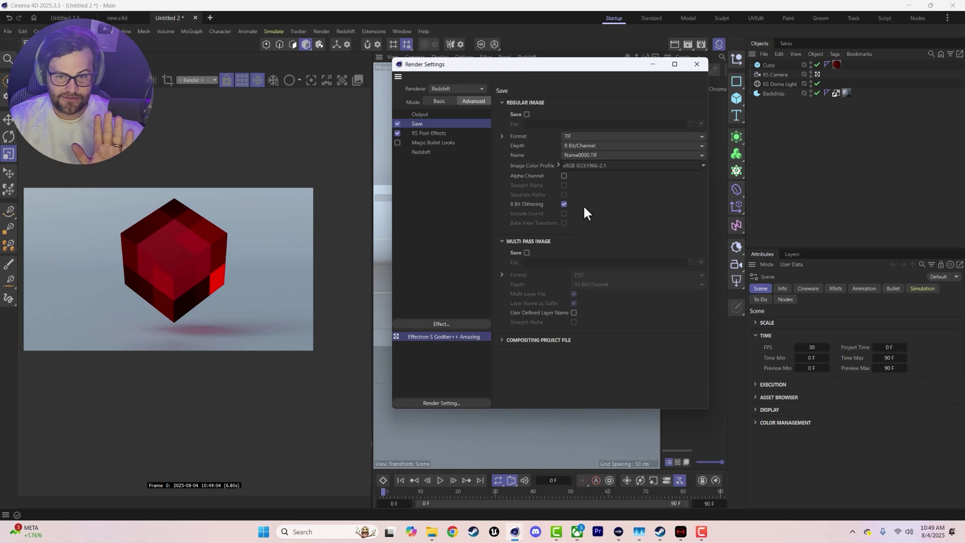
{"action": "left_click", "coordinate": [417, 152]}
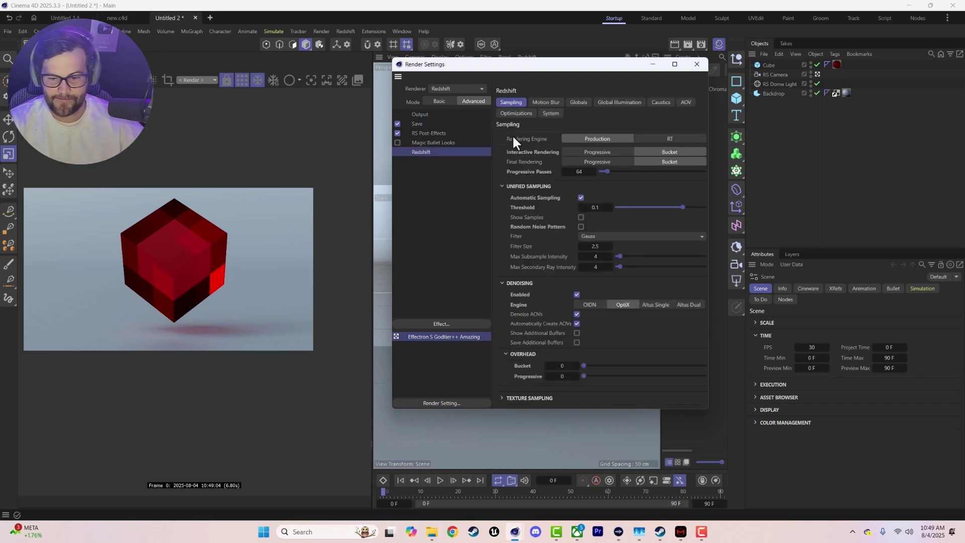
{"action": "left_click", "coordinate": [415, 115]}
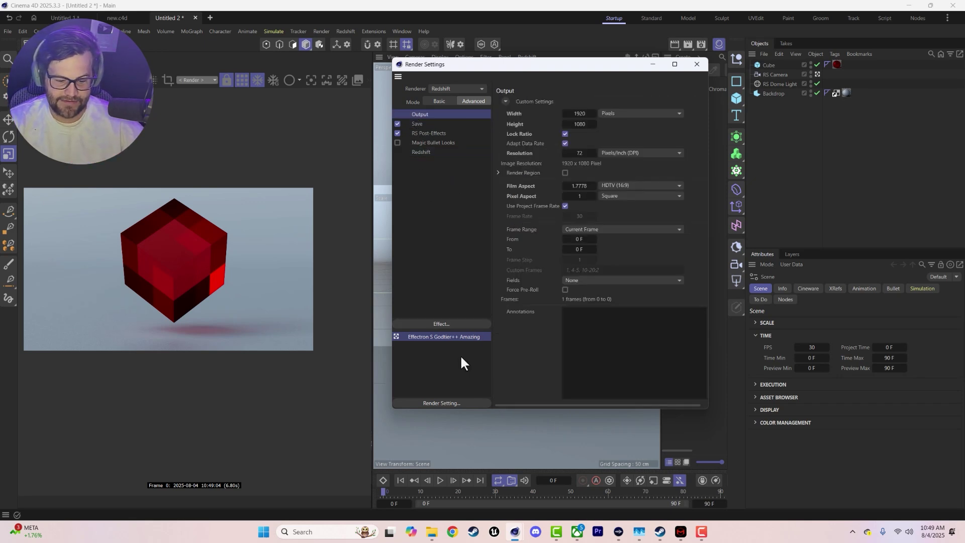
{"action": "left_click", "coordinate": [695, 69]}
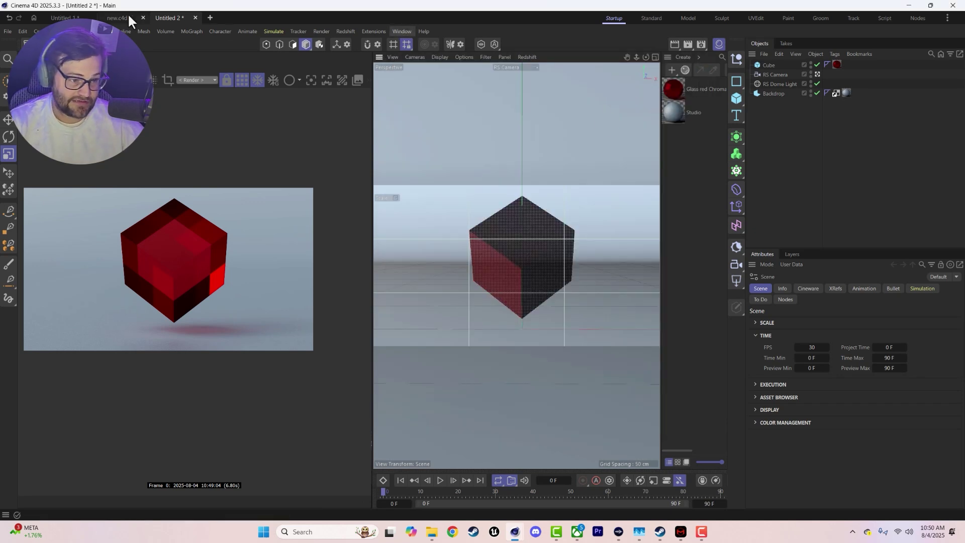
Step: Save the current scene as the default scene and the current interface layout as the startup layout
{"action": "left_click", "coordinate": [402, 31]}
{"action": "mouse_move", "coordinate": [417, 47]}
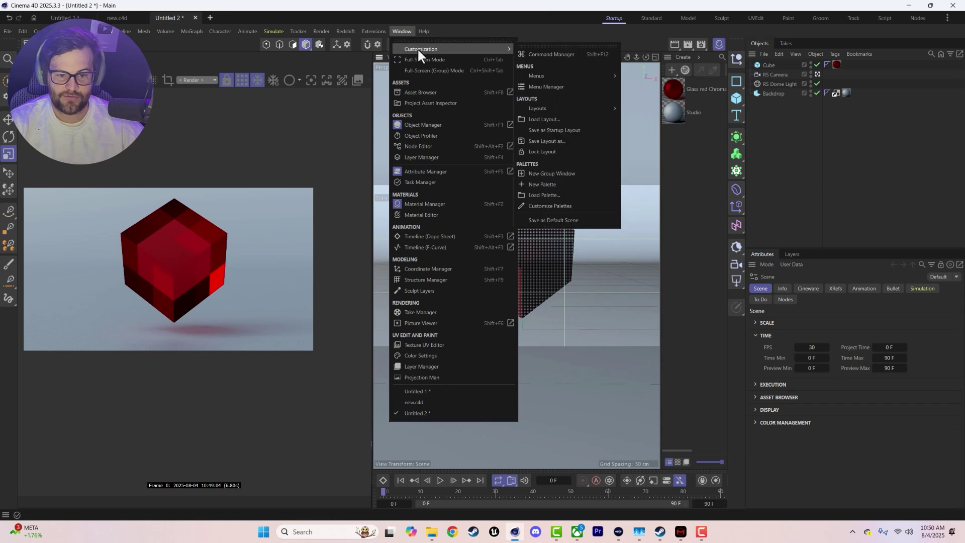
{"action": "left_click", "coordinate": [546, 220]}
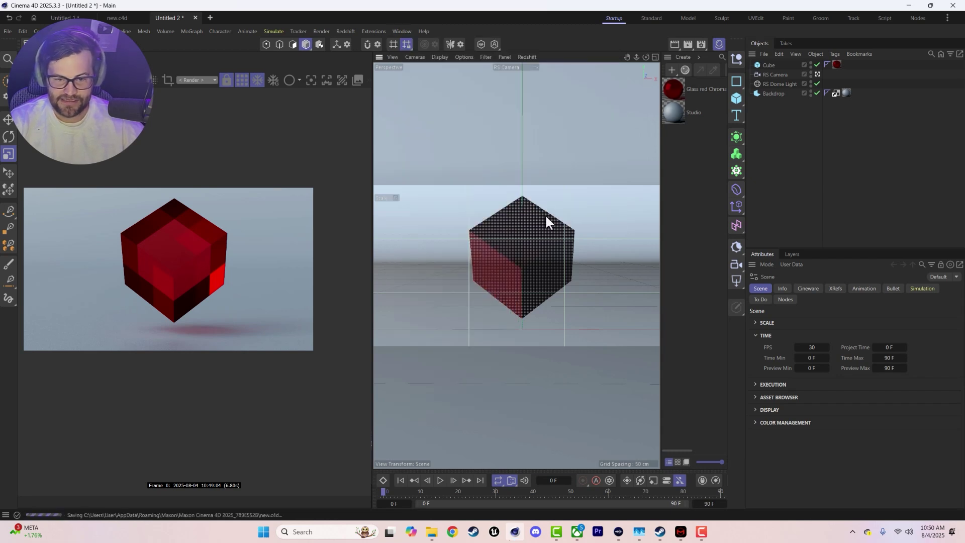
{"action": "left_click", "coordinate": [402, 31]}
{"action": "mouse_move", "coordinate": [464, 50]}
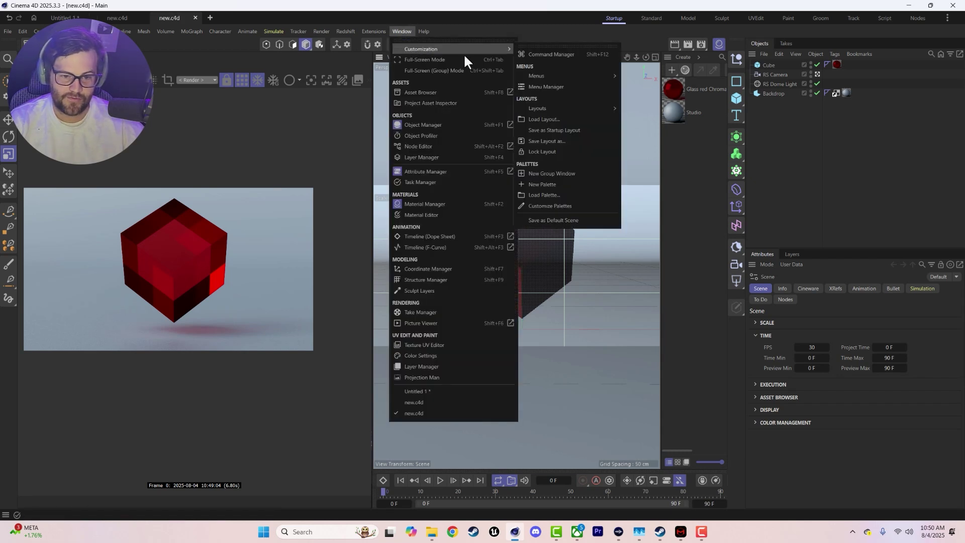
{"action": "left_click", "coordinate": [551, 130]}
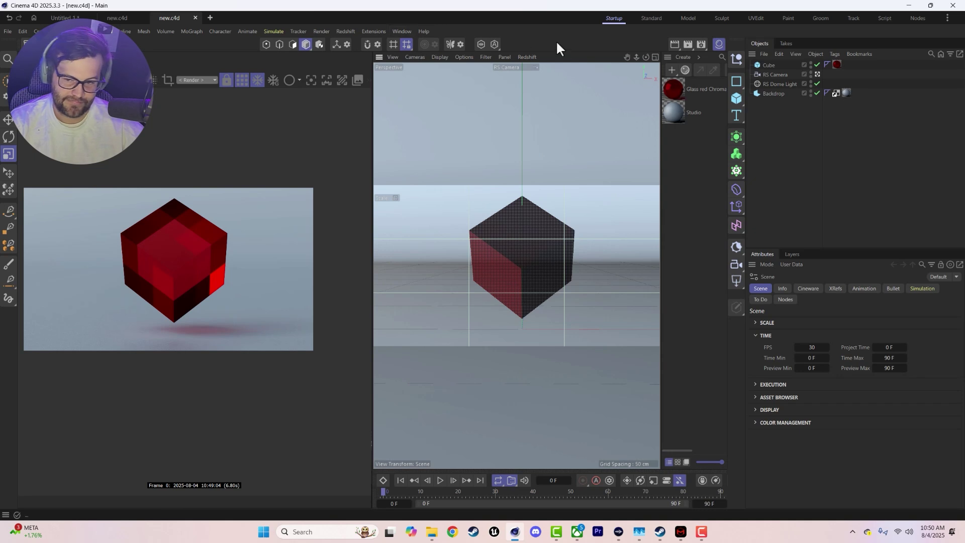